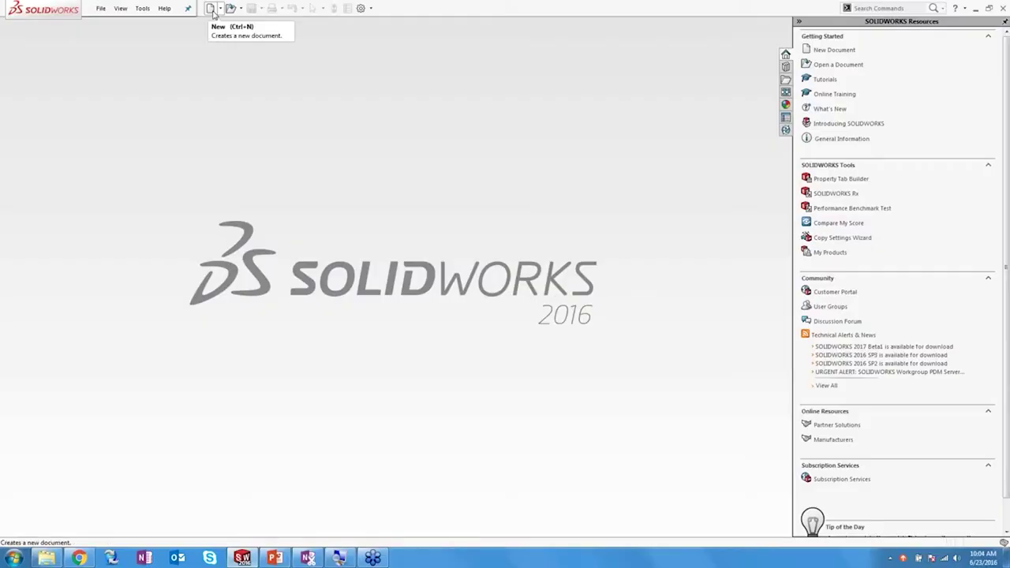
- Create a new part from the Part template
click(211, 10)
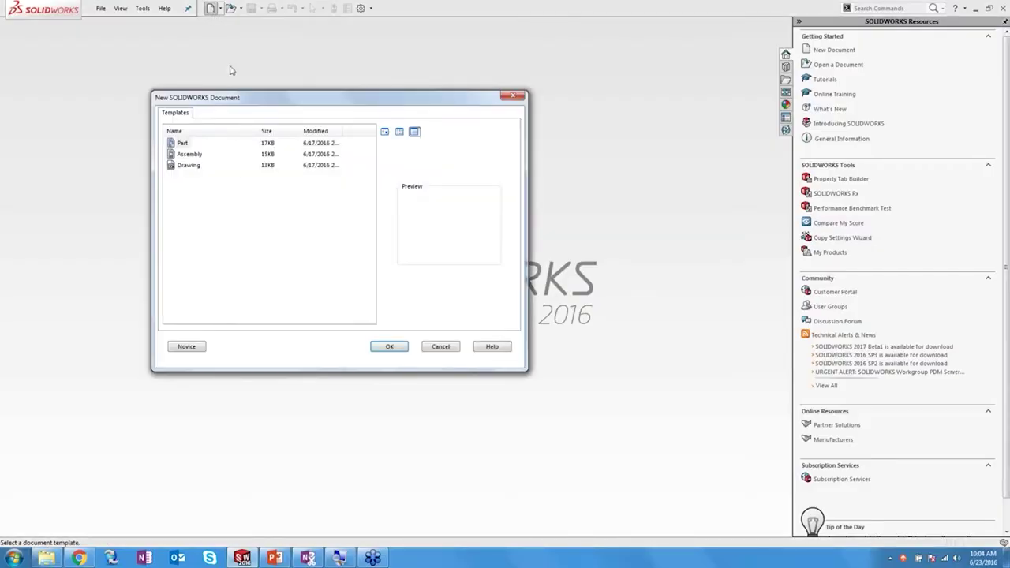
click(188, 348)
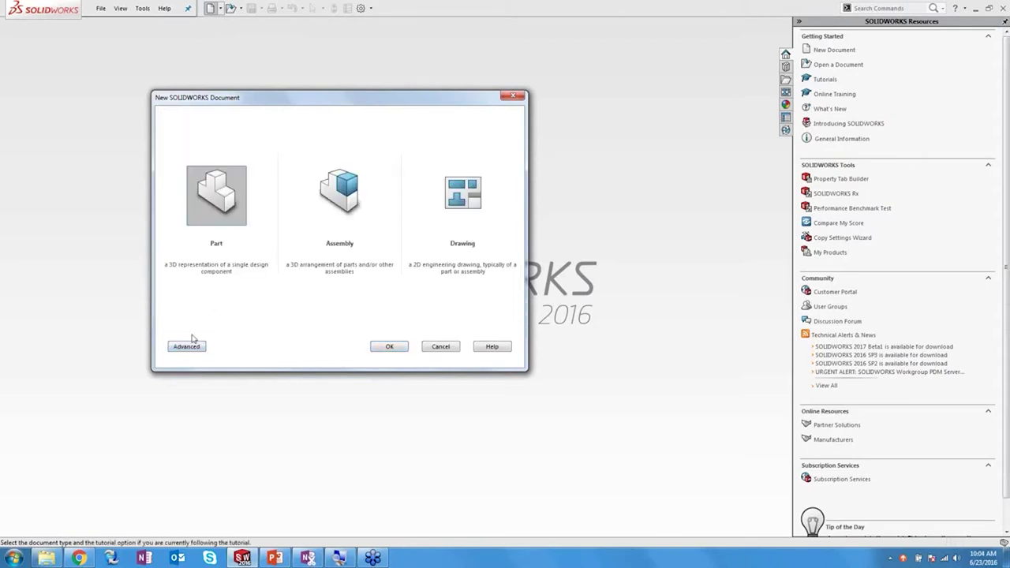
click(187, 348)
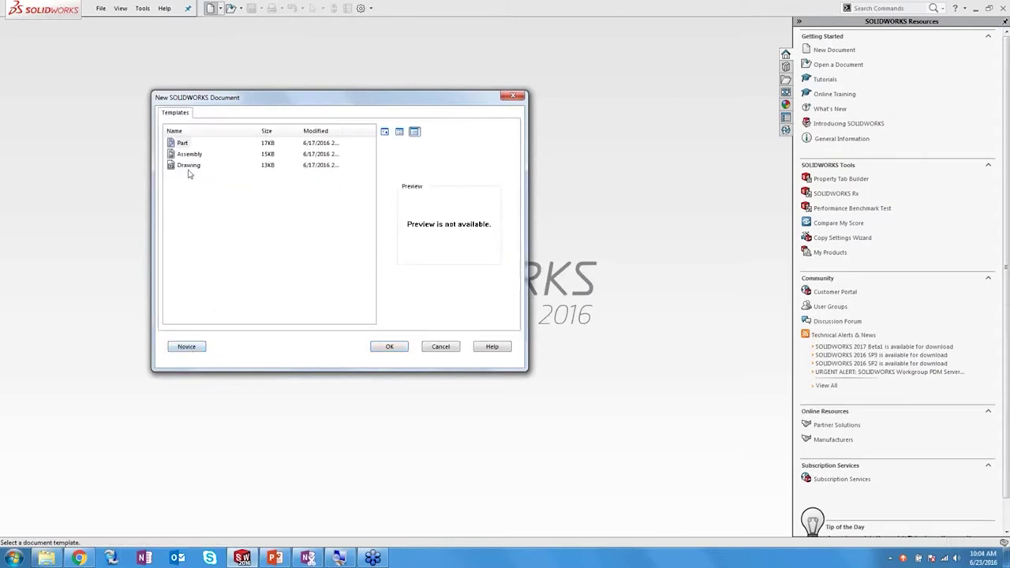
click(388, 346)
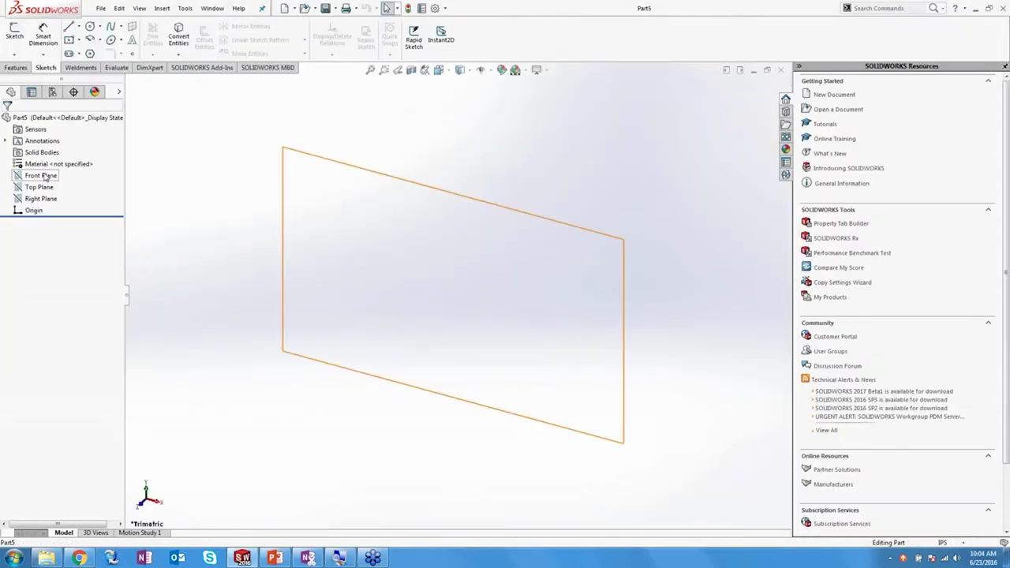
- Sketch a center rectangle from the origin on the Front Plane
click(52, 174)
click(52, 159)
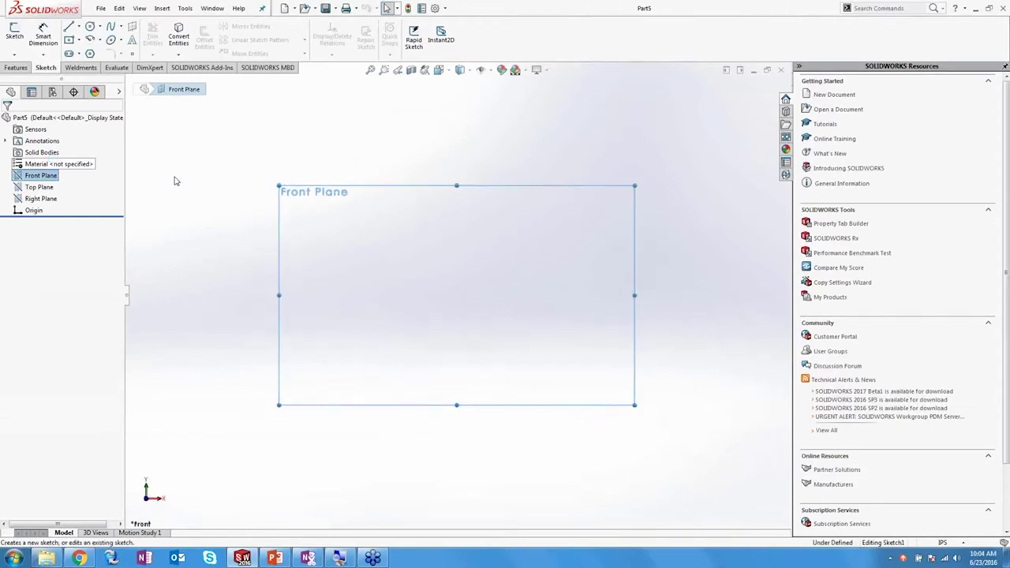
key(s)
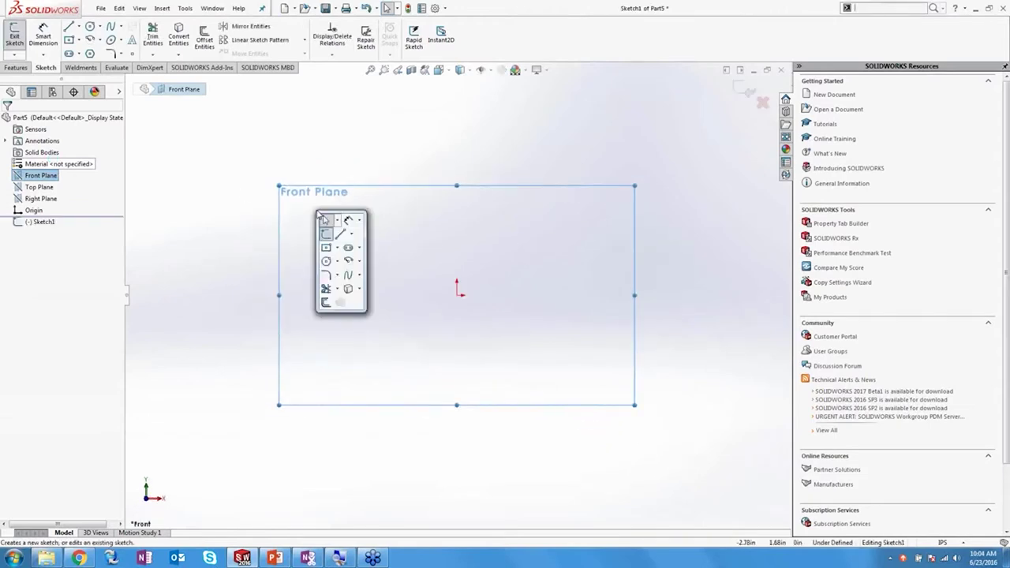
click(326, 248)
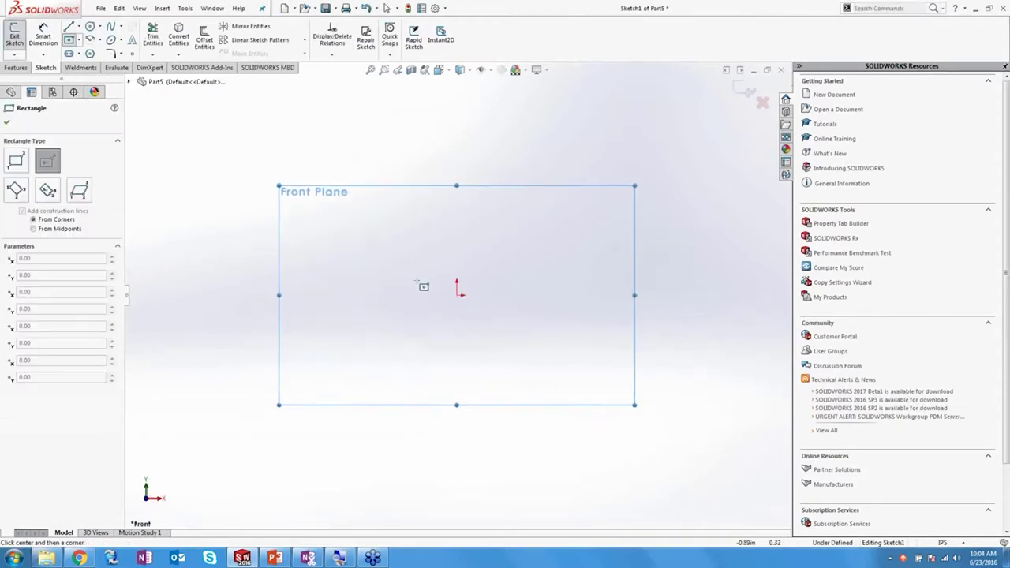
click(458, 292)
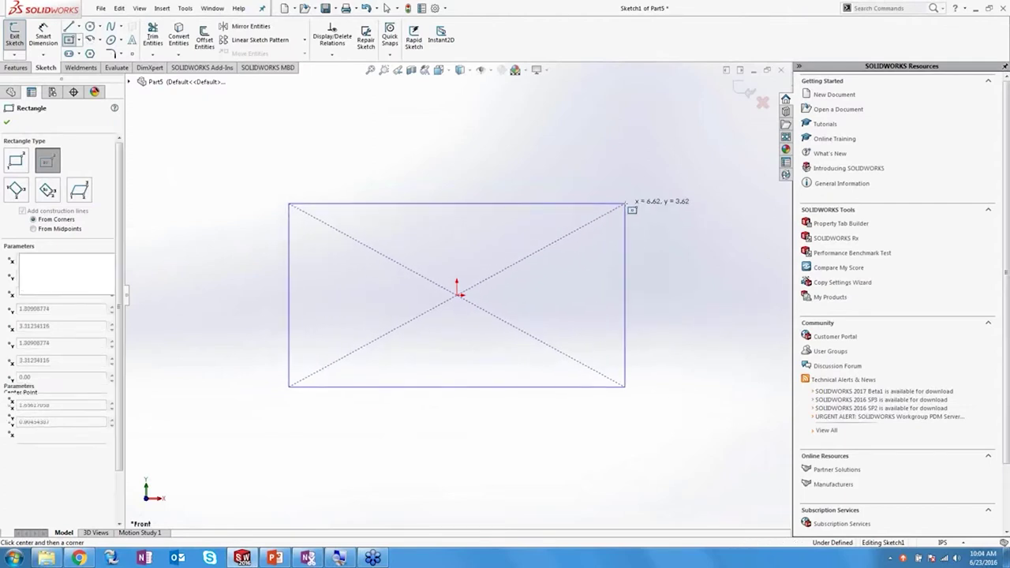
click(625, 205)
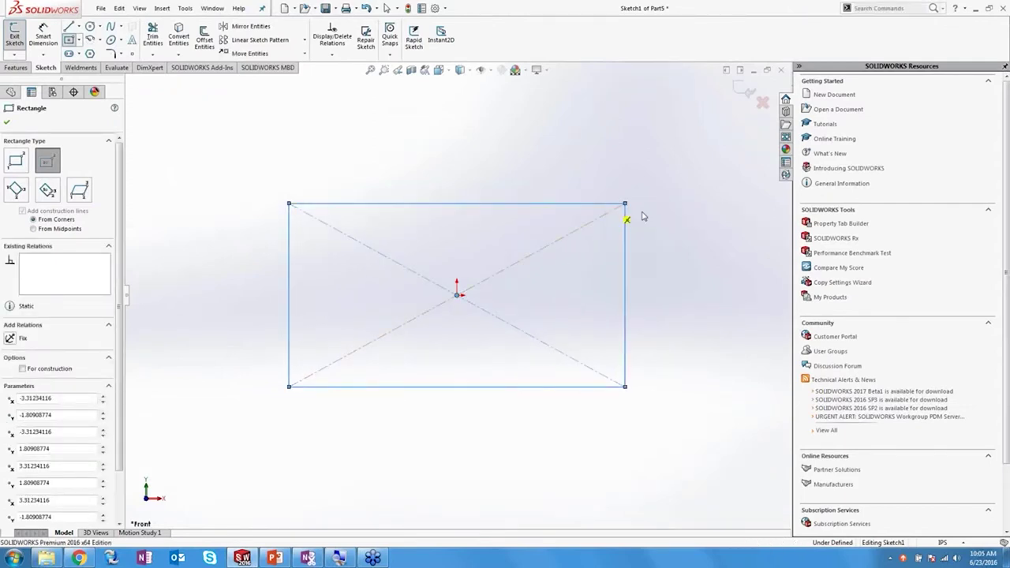
- Dimension the rectangle 3.00 high and 4.00 wide to fully define it
key(d)
click(547, 385)
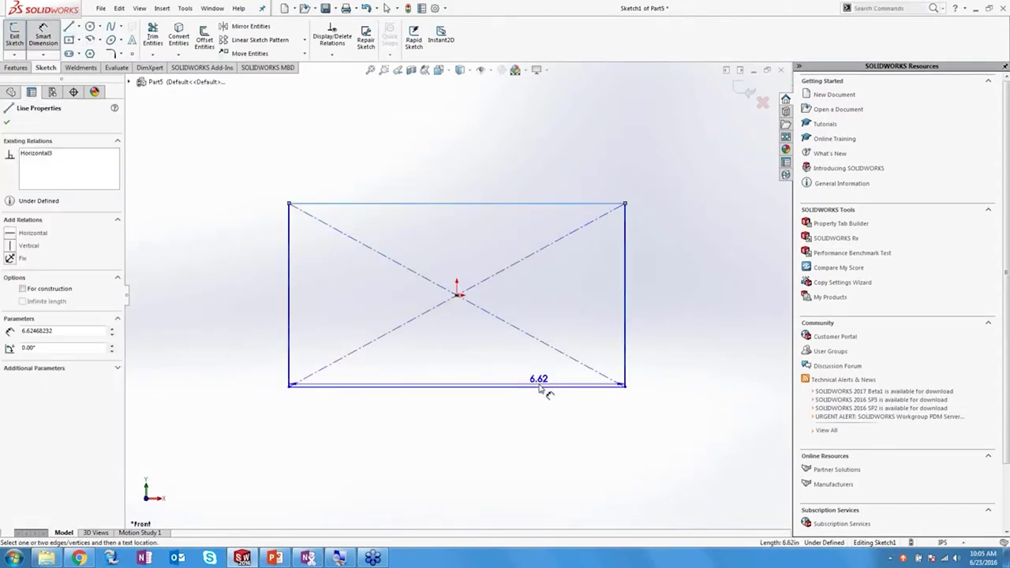
click(625, 332)
click(670, 315)
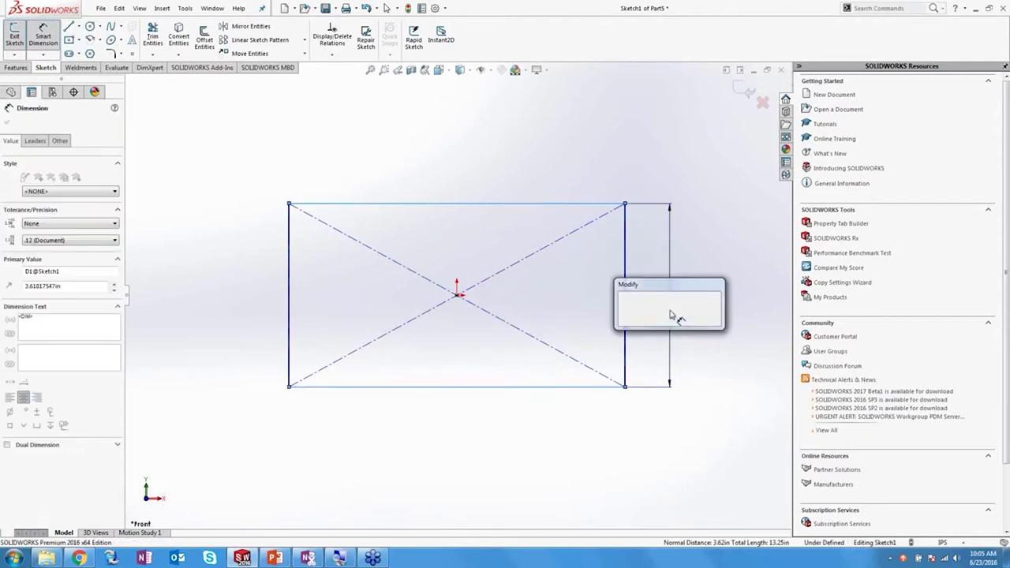
text(3)
key(Return)
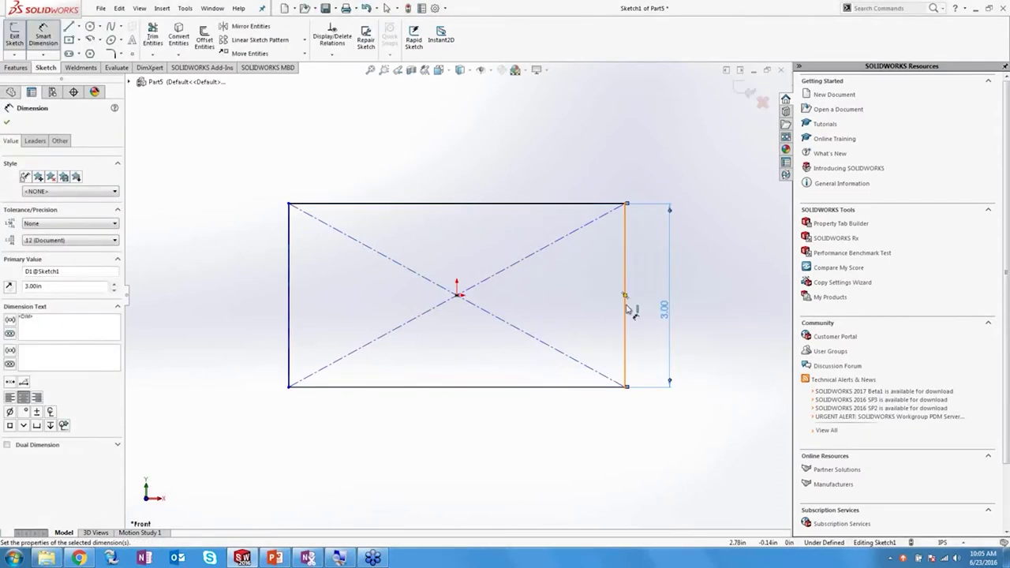
click(289, 312)
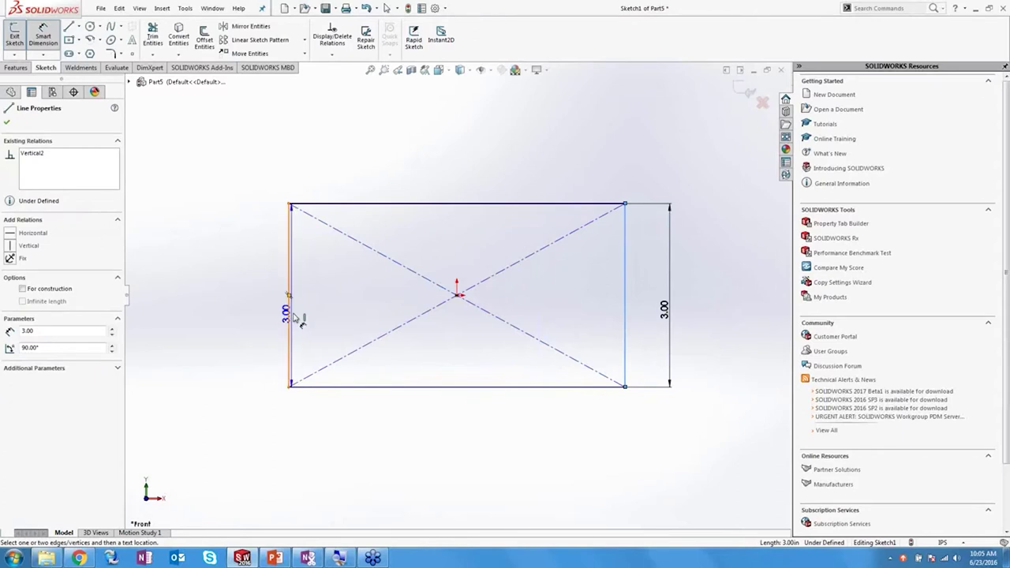
click(458, 386)
click(463, 435)
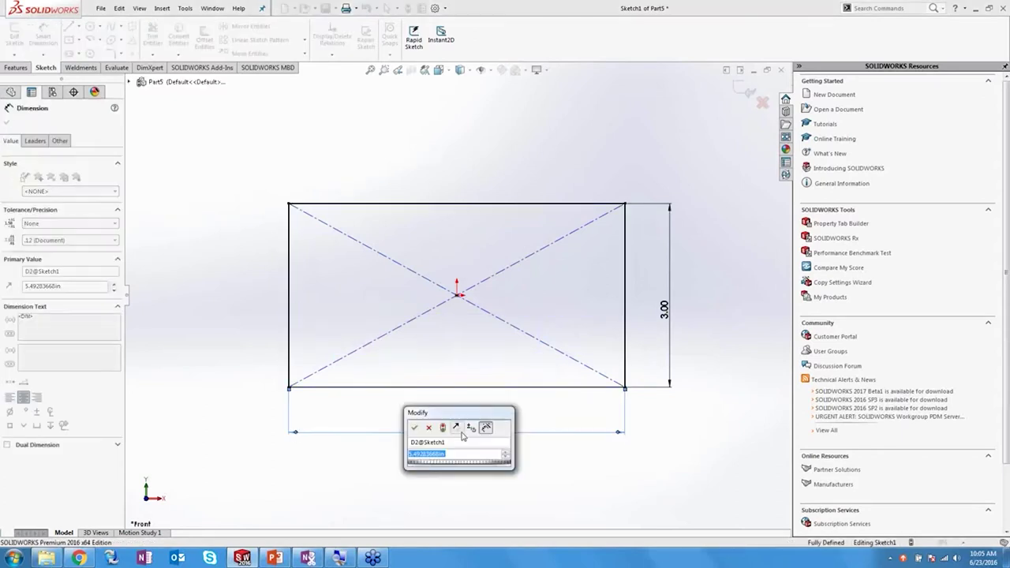
text(4)
key(Return)
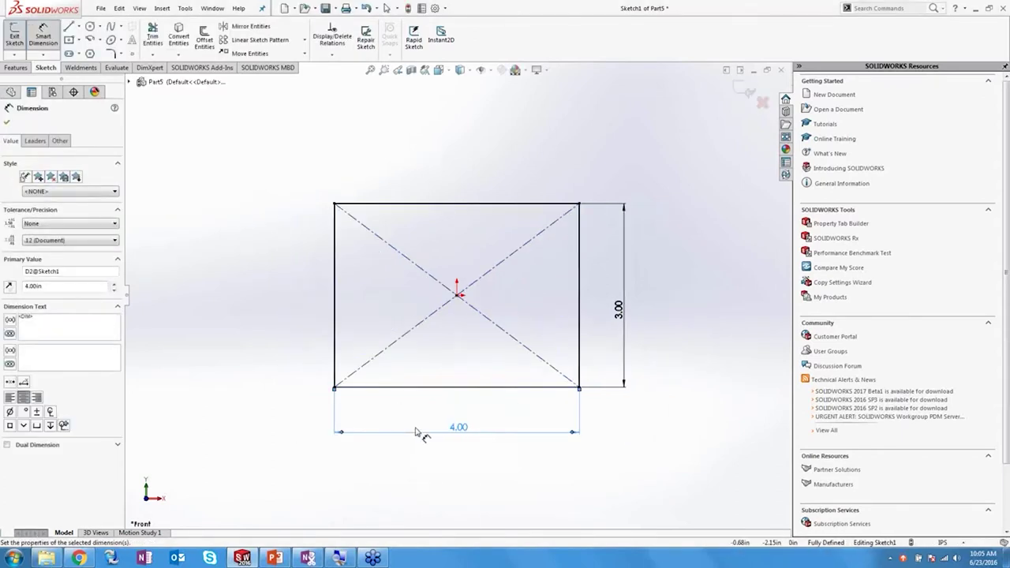
- Extrude the rectangle sketch to a depth of 25, creating Boss-Extrude1
key(s)
click(437, 516)
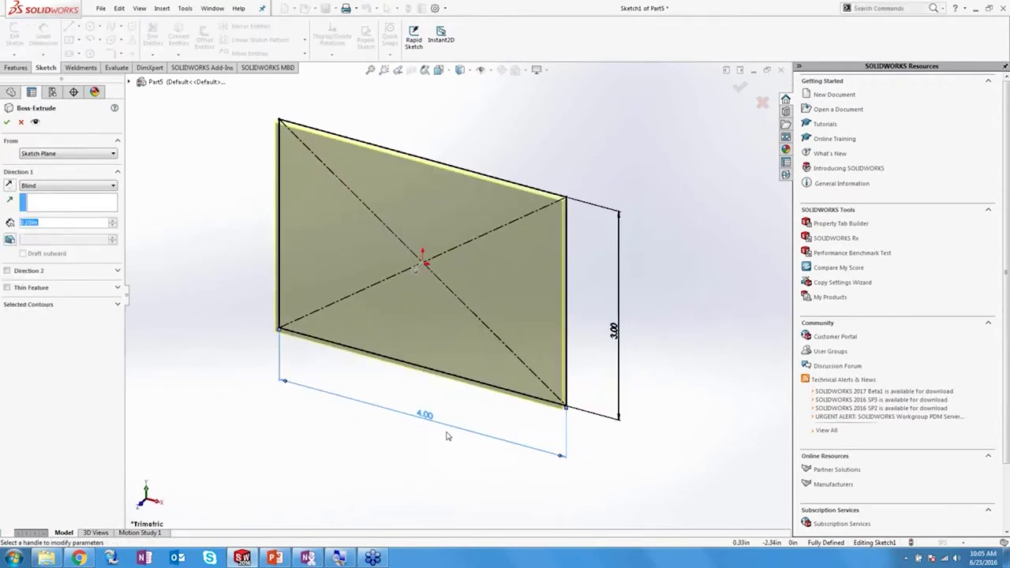
text(2)
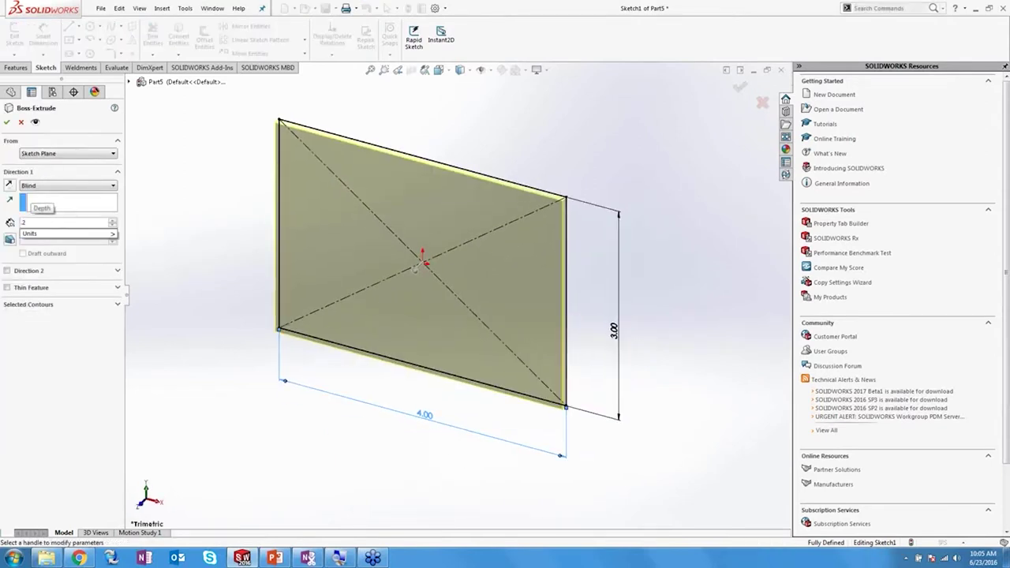
text(5)
click(8, 123)
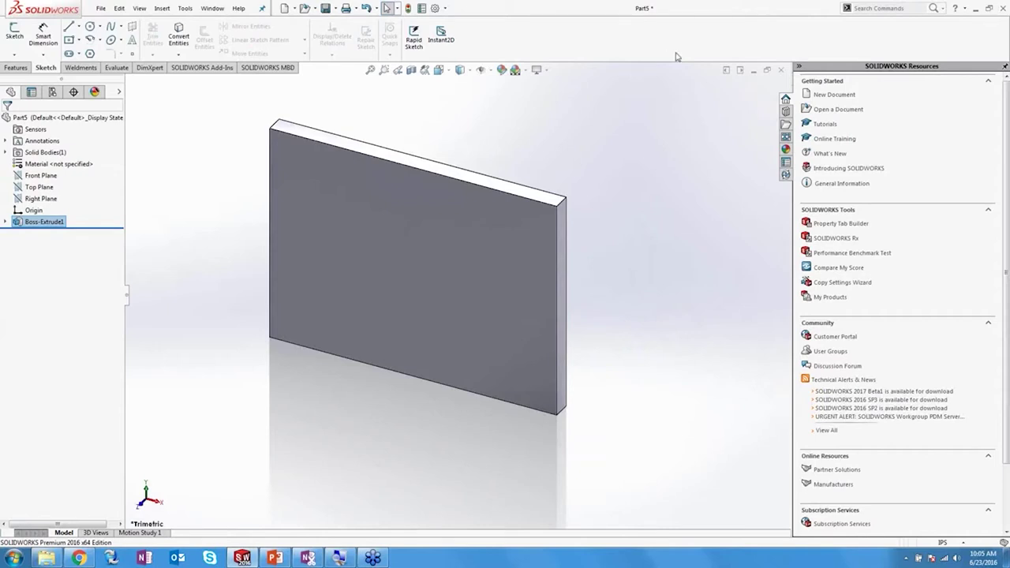
click(445, 8)
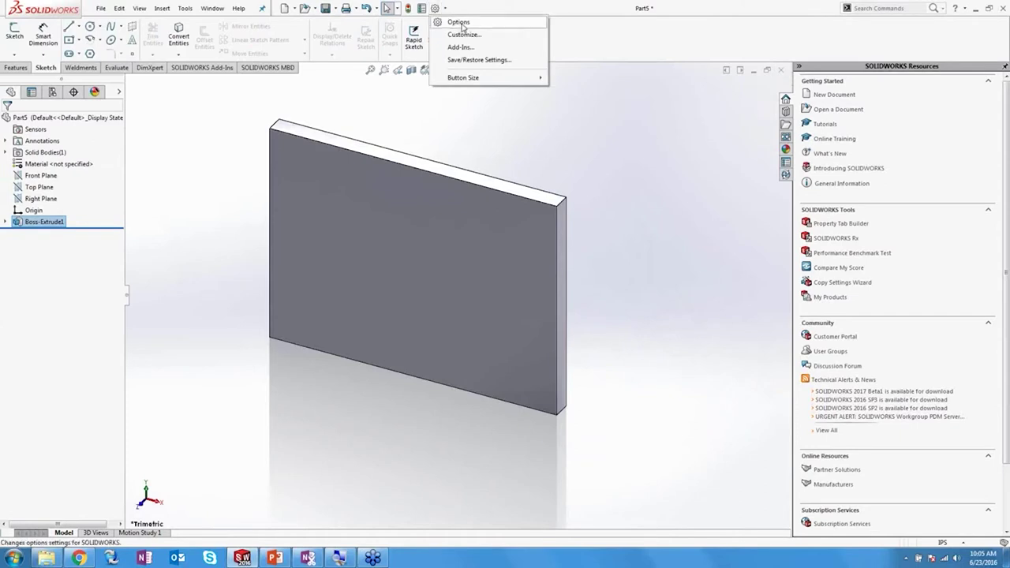
- Show File Locations in System Options, with a file browser open on StartParts
click(461, 23)
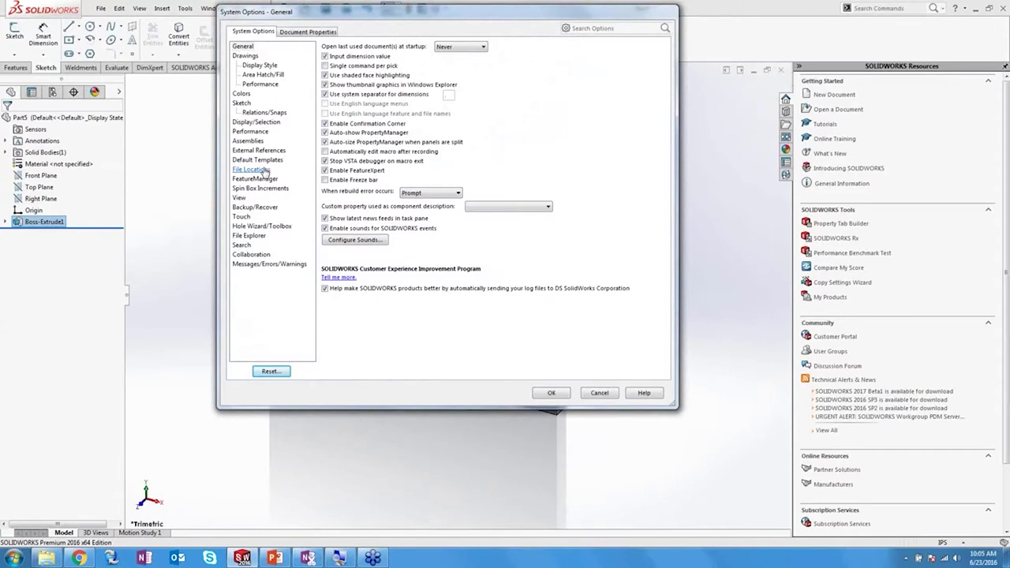
click(264, 170)
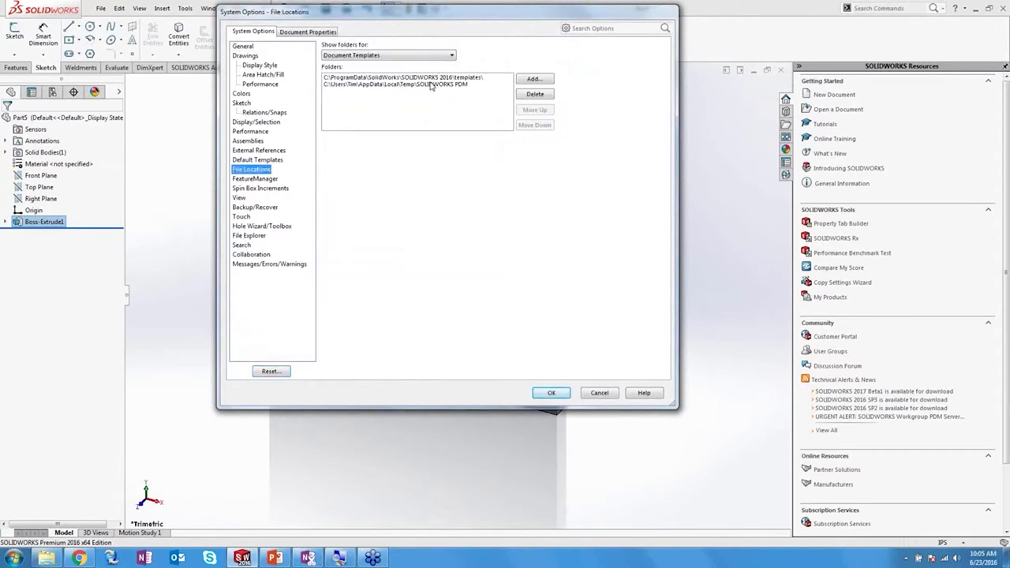
click(47, 557)
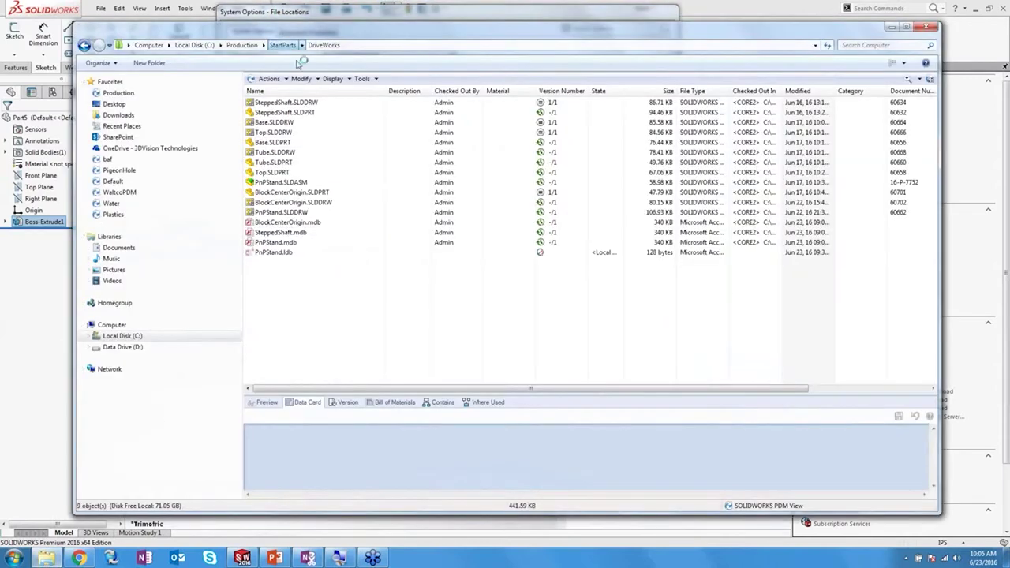
click(283, 45)
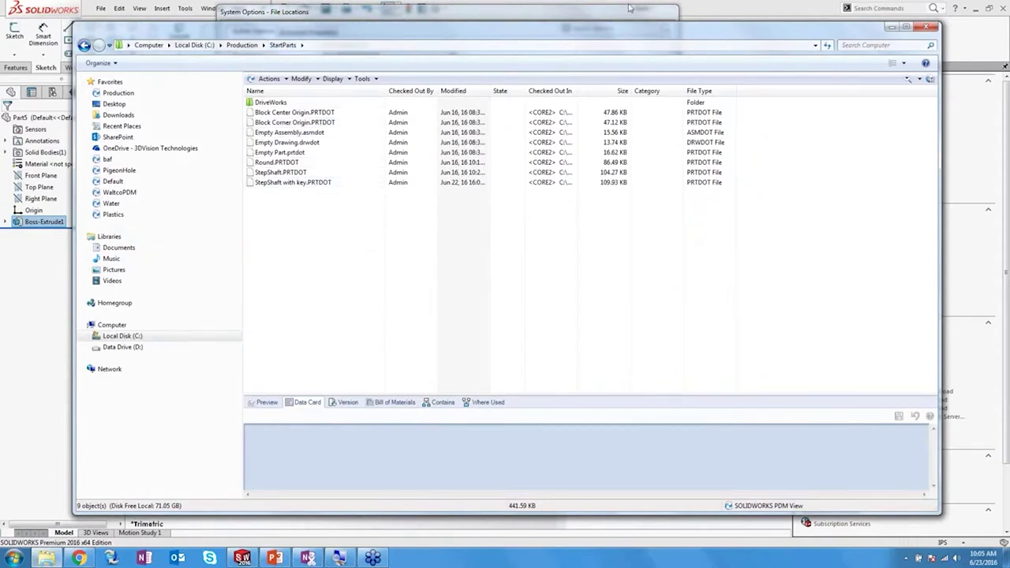
drag(616, 35, 647, 120)
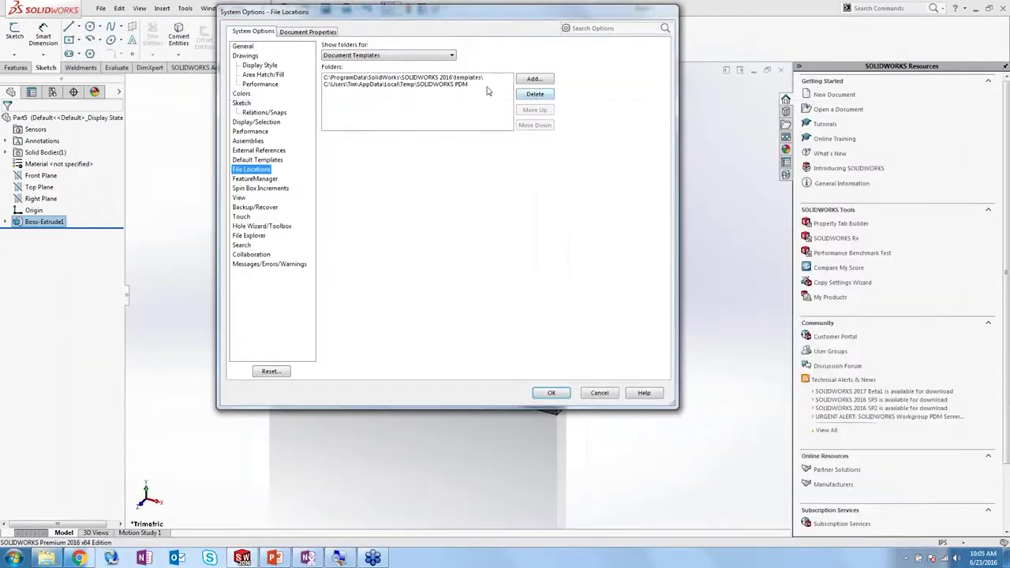
- Replace all Document Templates paths with C:\Production\StartParts, then close the part
click(474, 78)
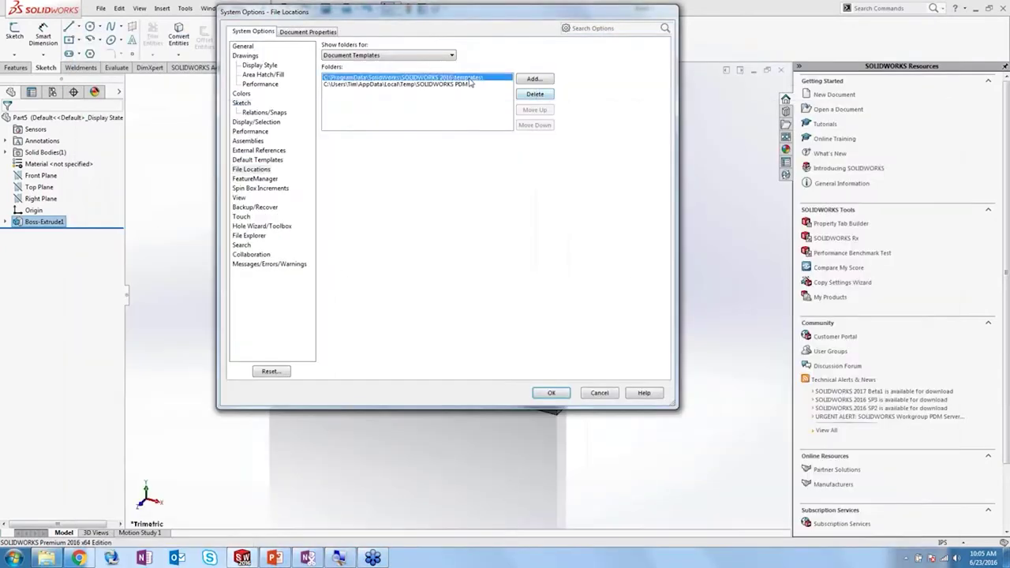
click(534, 95)
click(534, 95)
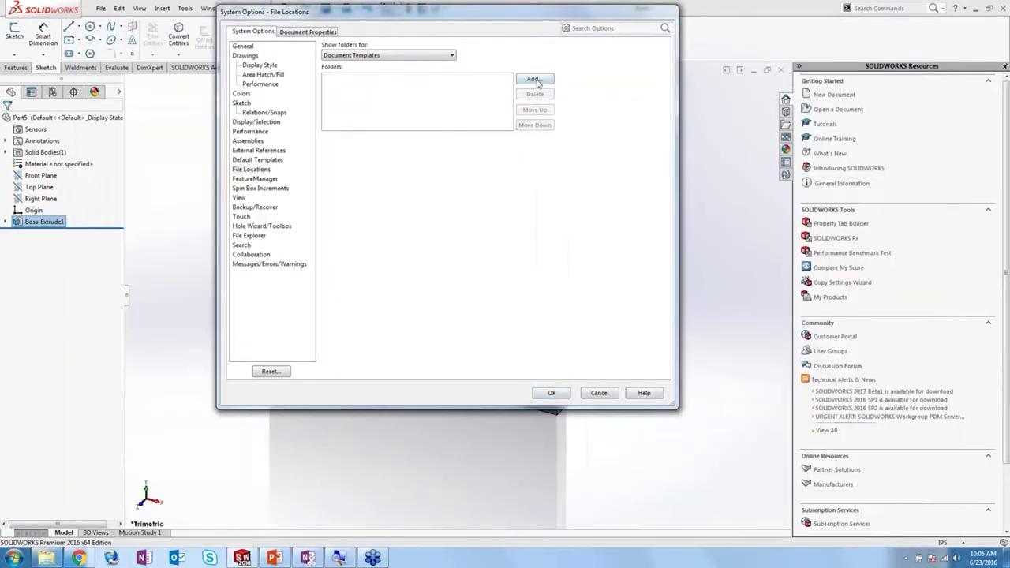
click(534, 80)
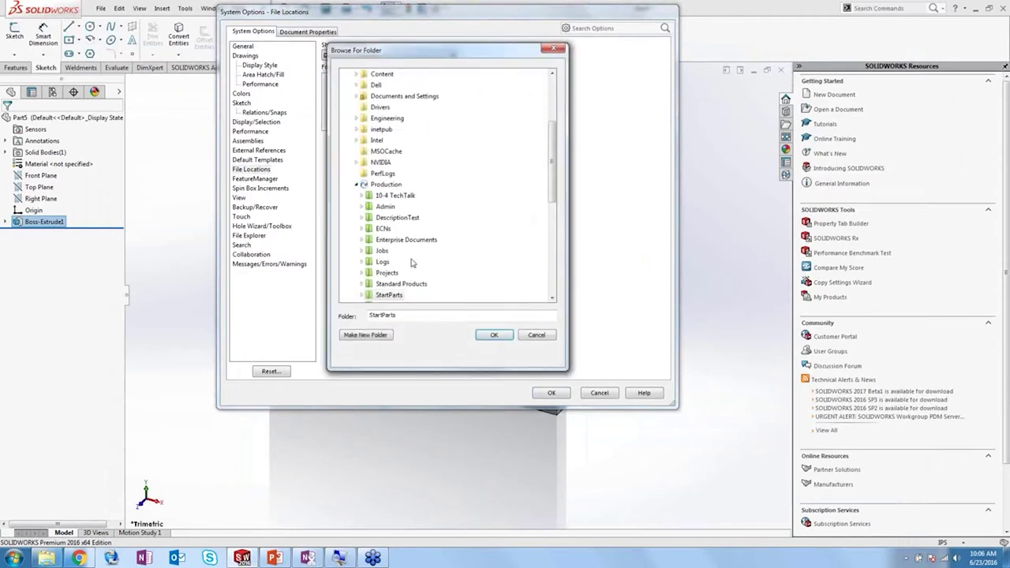
click(494, 335)
click(559, 392)
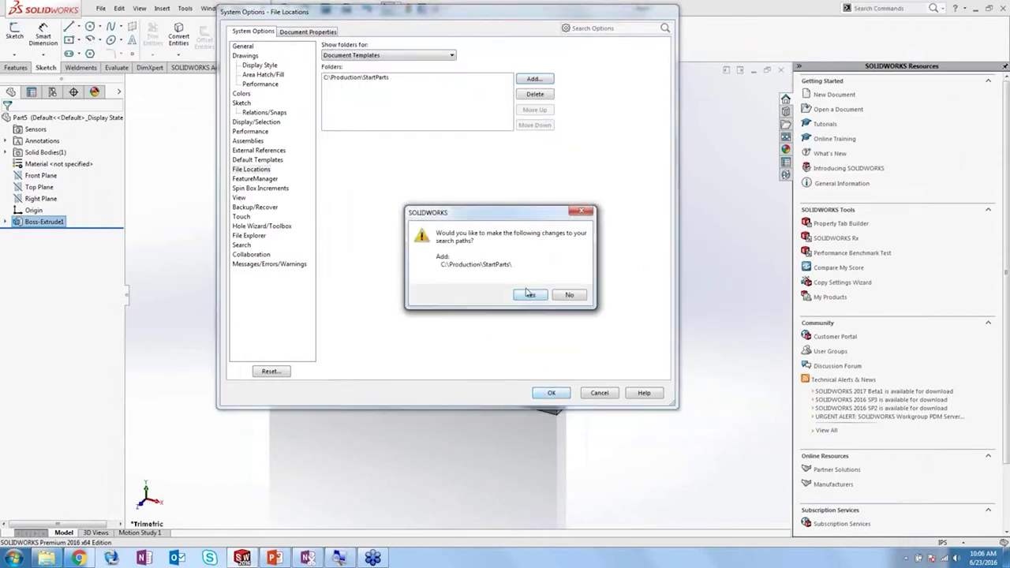
click(530, 295)
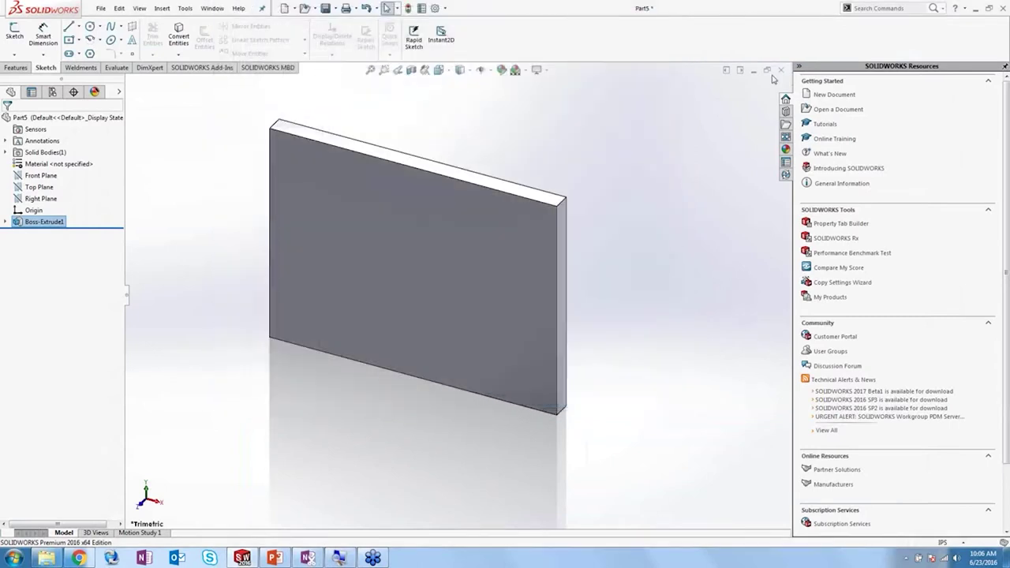
click(780, 72)
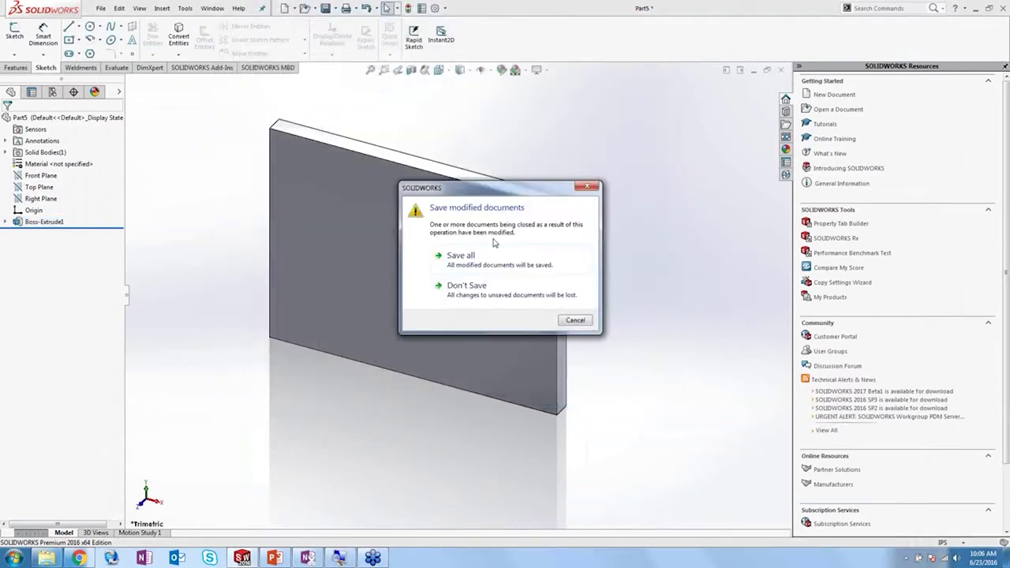
- Discard the part and preview the Block Center Origin, Block Corner Origin, Round, StepShaft with key and StepShaft templates
click(473, 289)
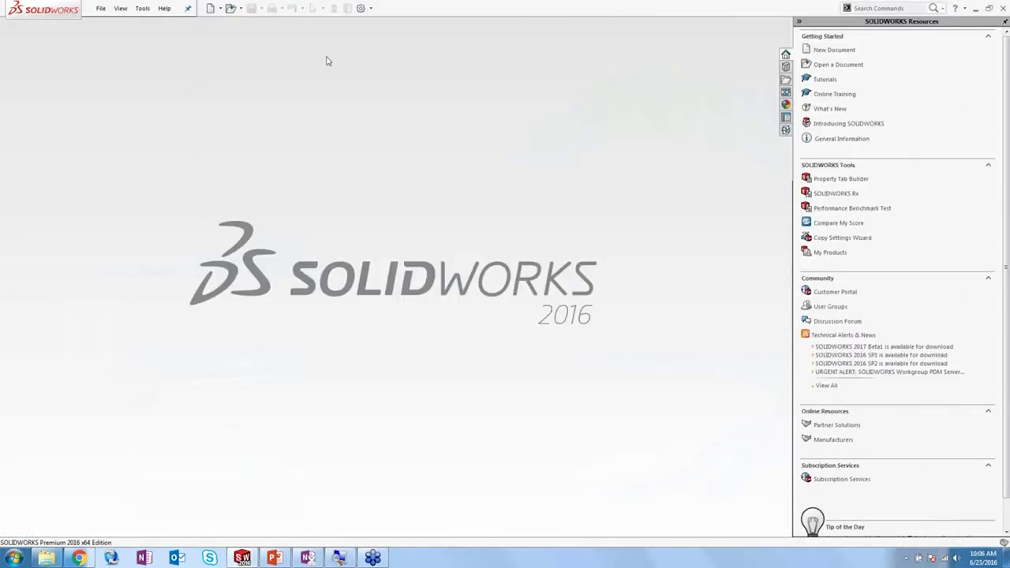
click(211, 9)
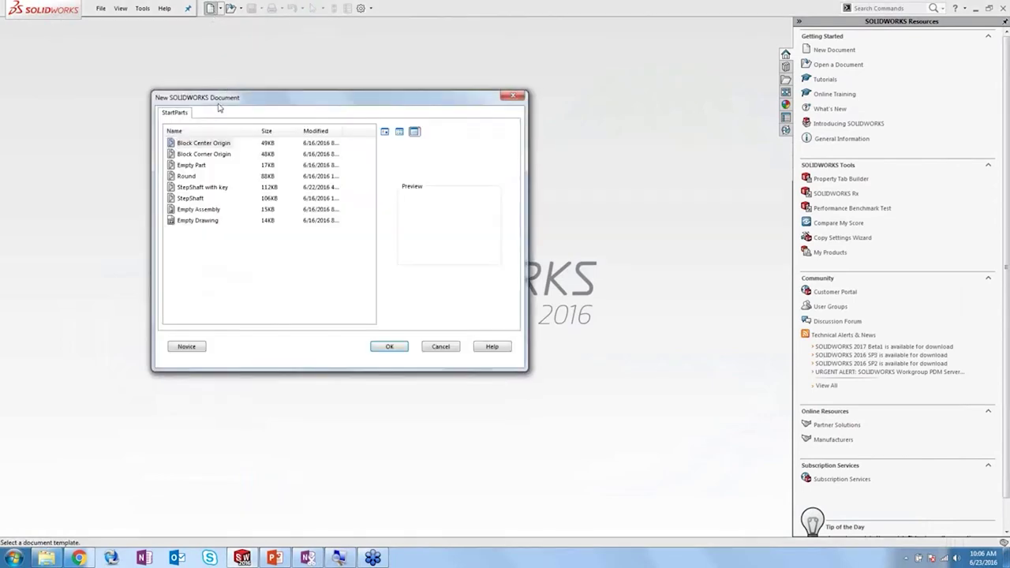
click(207, 144)
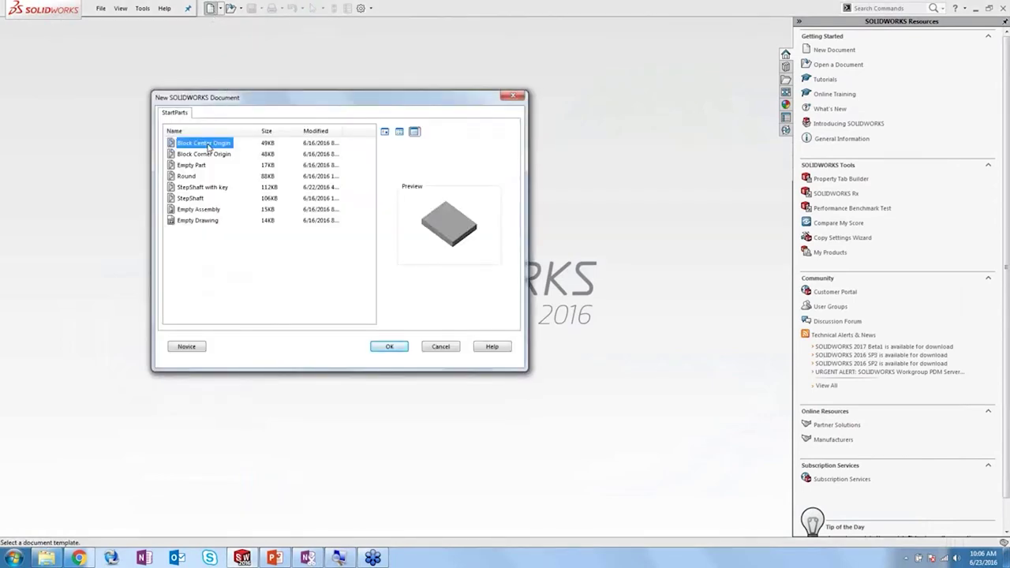
click(209, 155)
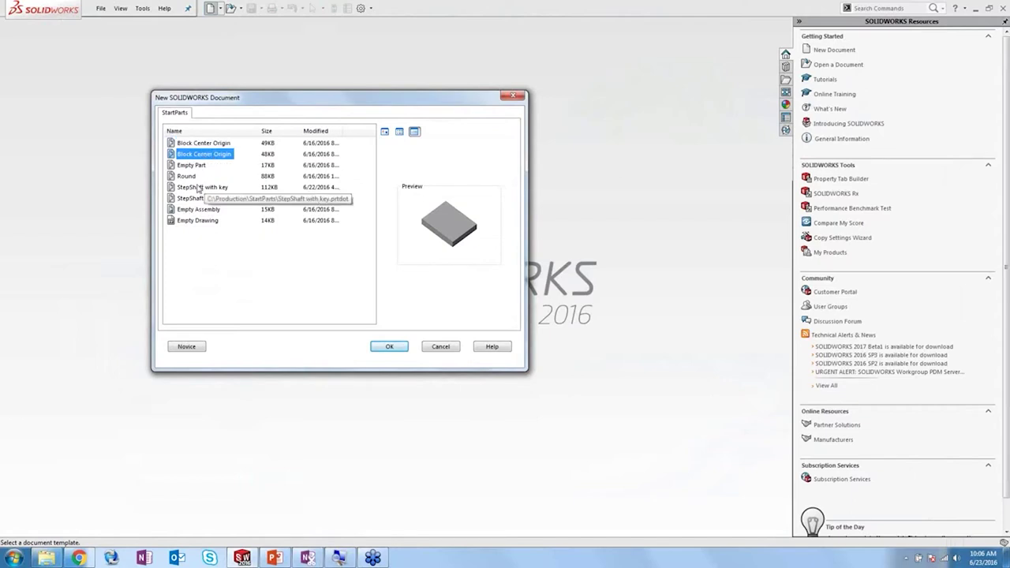
click(190, 177)
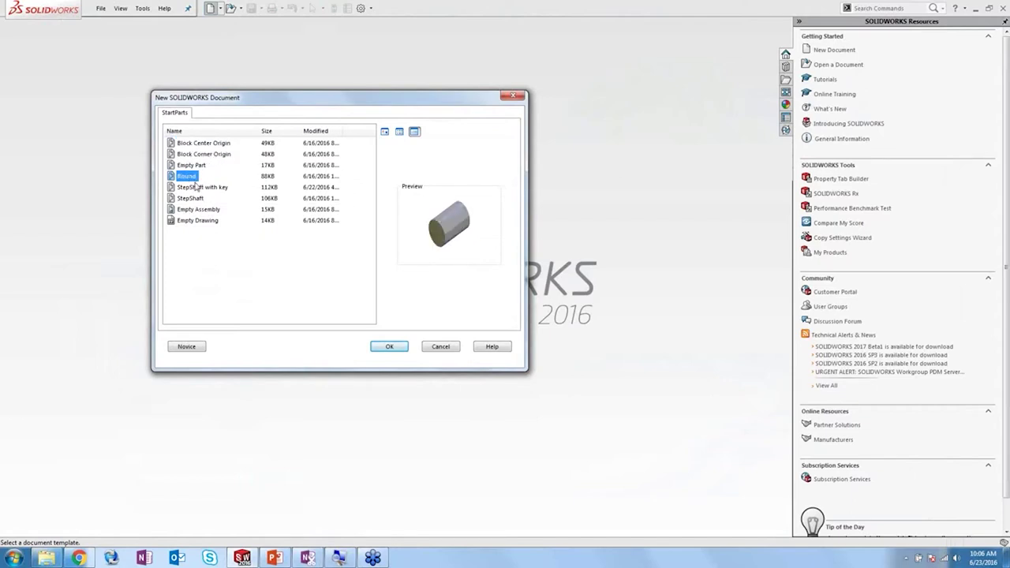
click(198, 188)
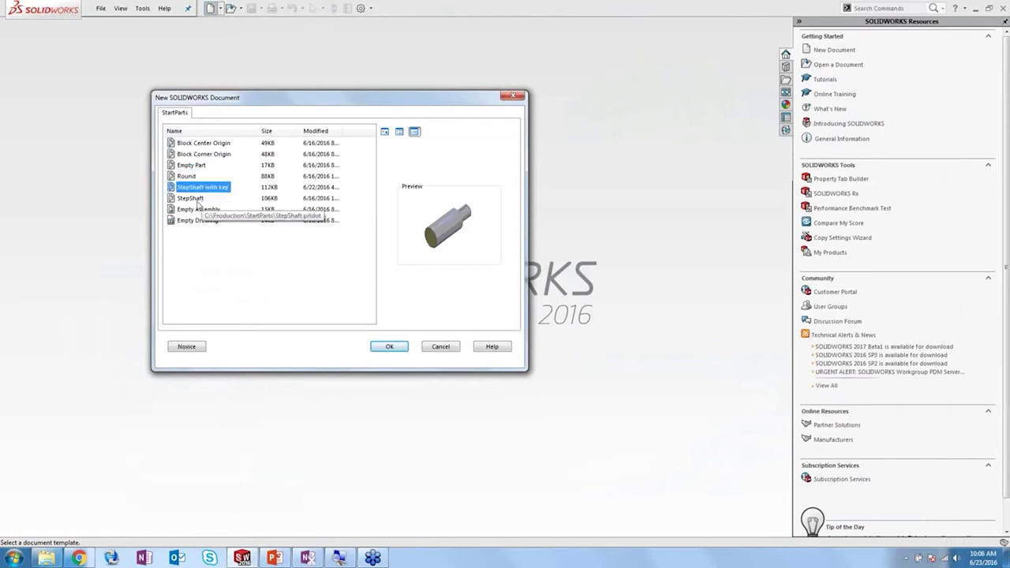
click(194, 202)
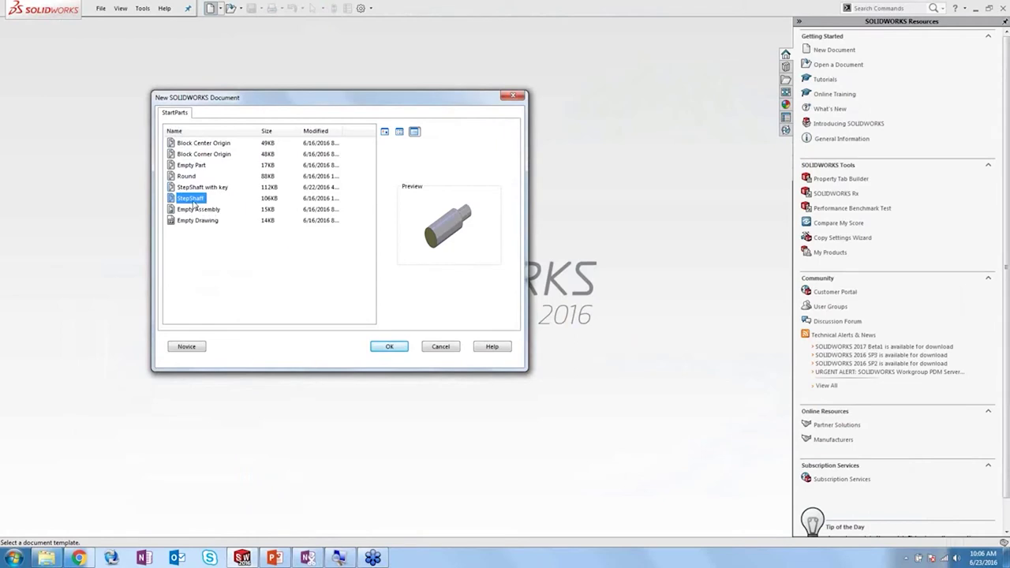
click(206, 155)
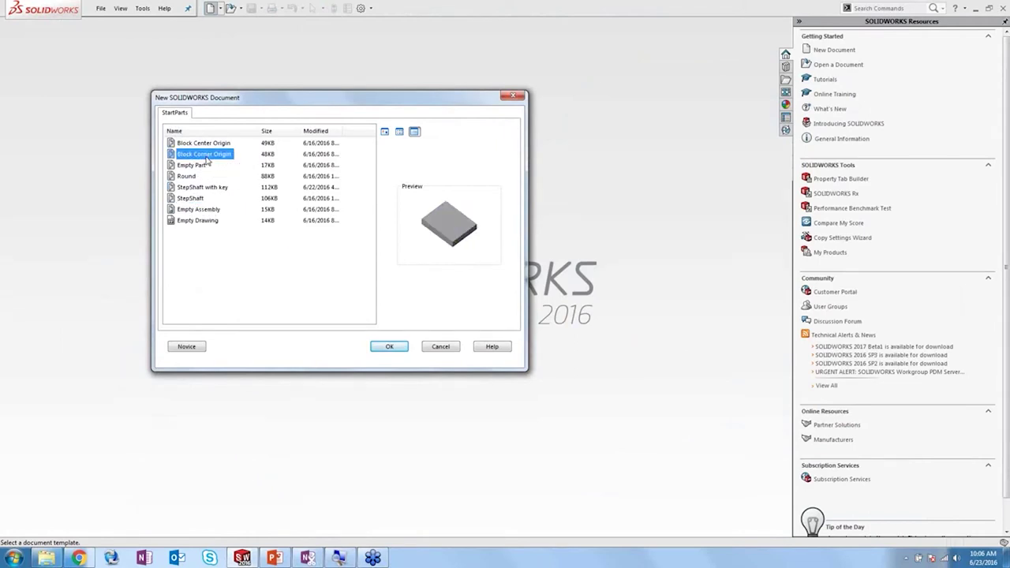
- Create a part from the Block Center Origin template and show its dimensions
click(228, 145)
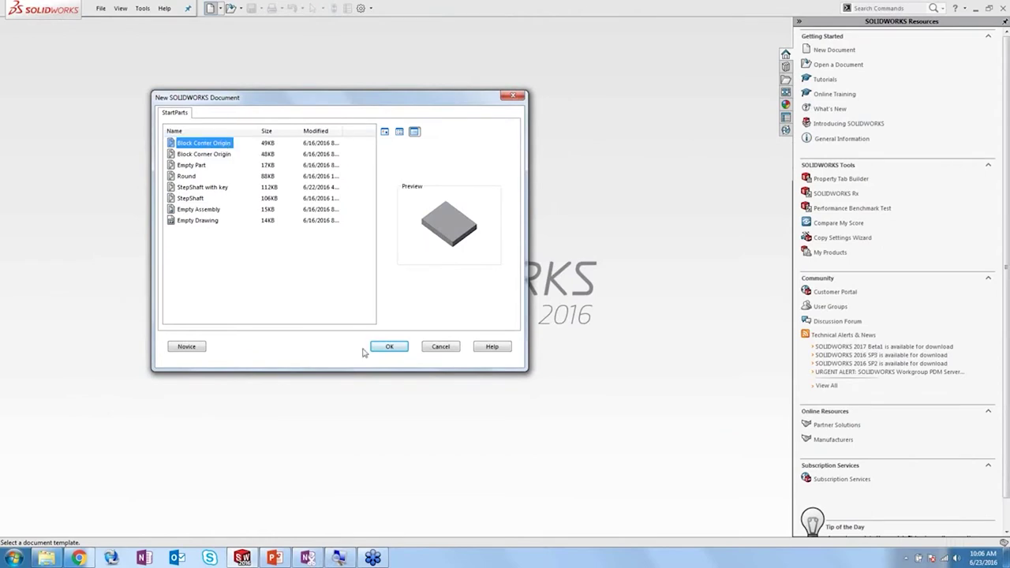
click(391, 348)
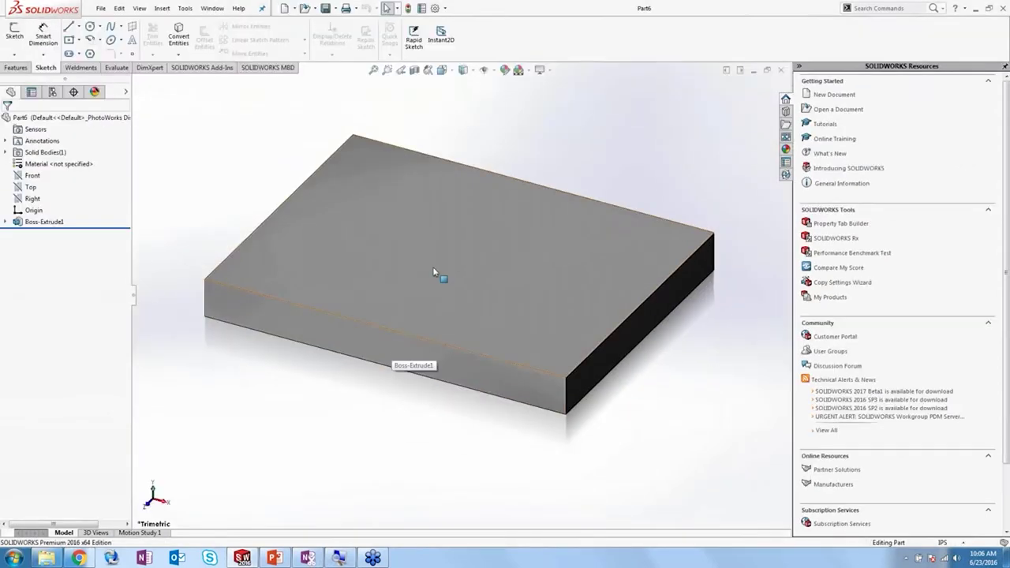
double_click(433, 273)
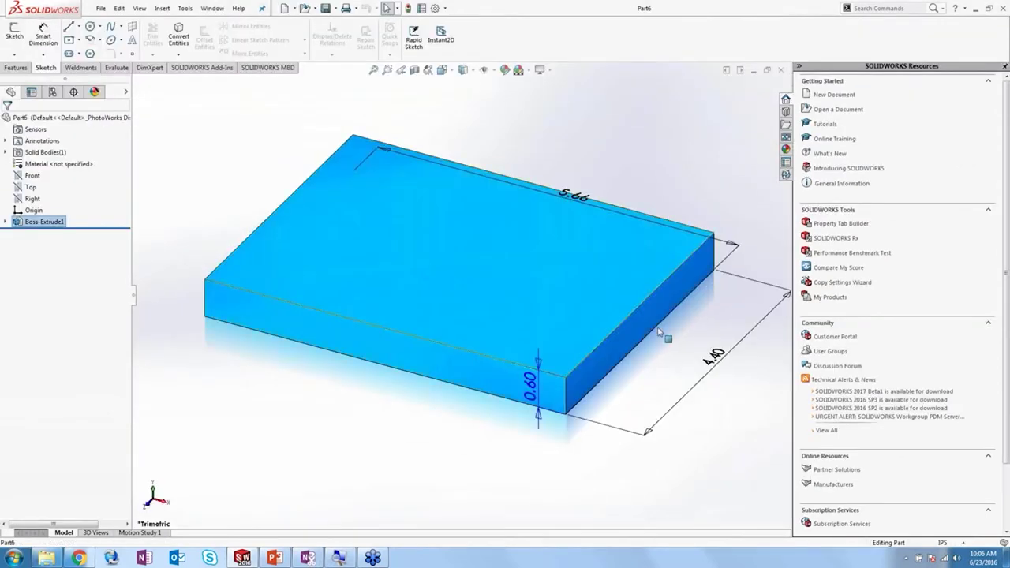
- Resize the block to 4.00 by 3.00, keep 0.60 thickness, and rebuild
click(712, 357)
double_click(713, 357)
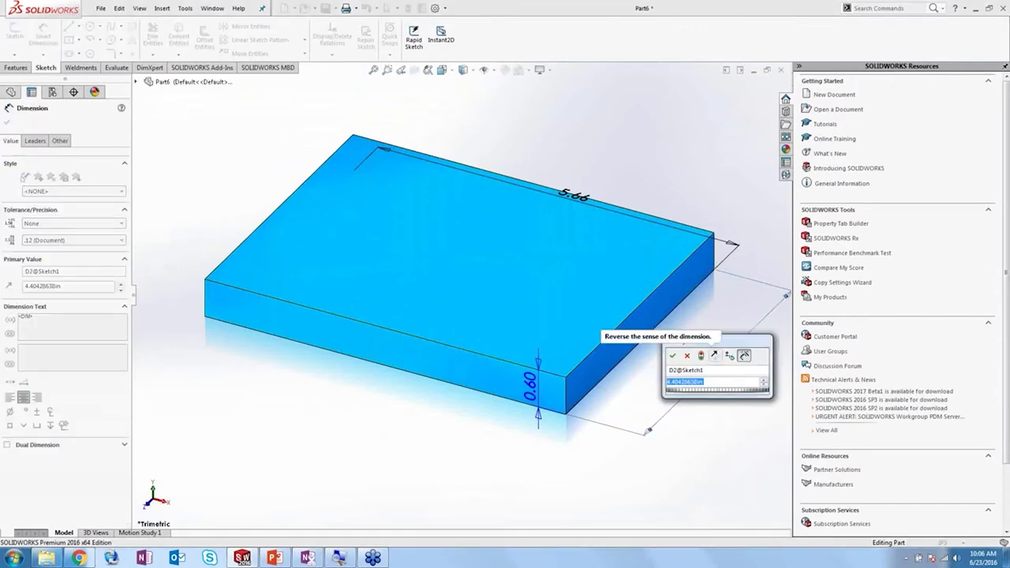
text(4)
click(672, 356)
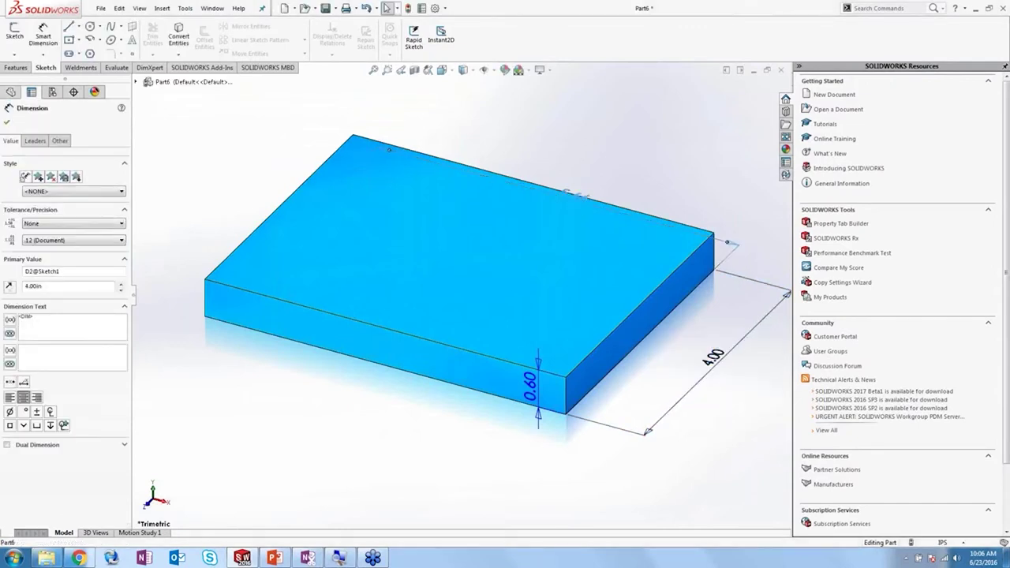
double_click(575, 196)
text(3)
click(527, 194)
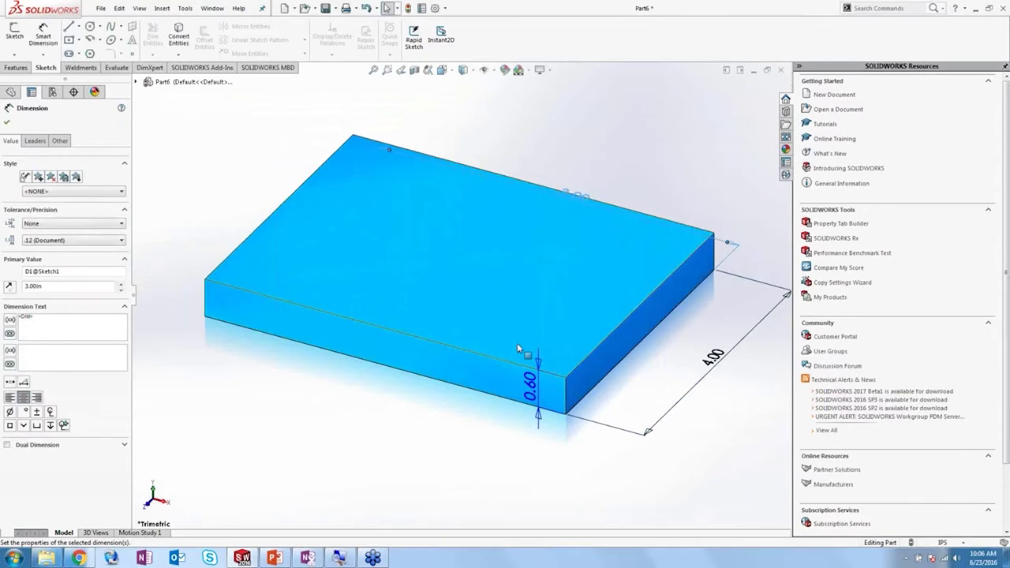
double_click(530, 386)
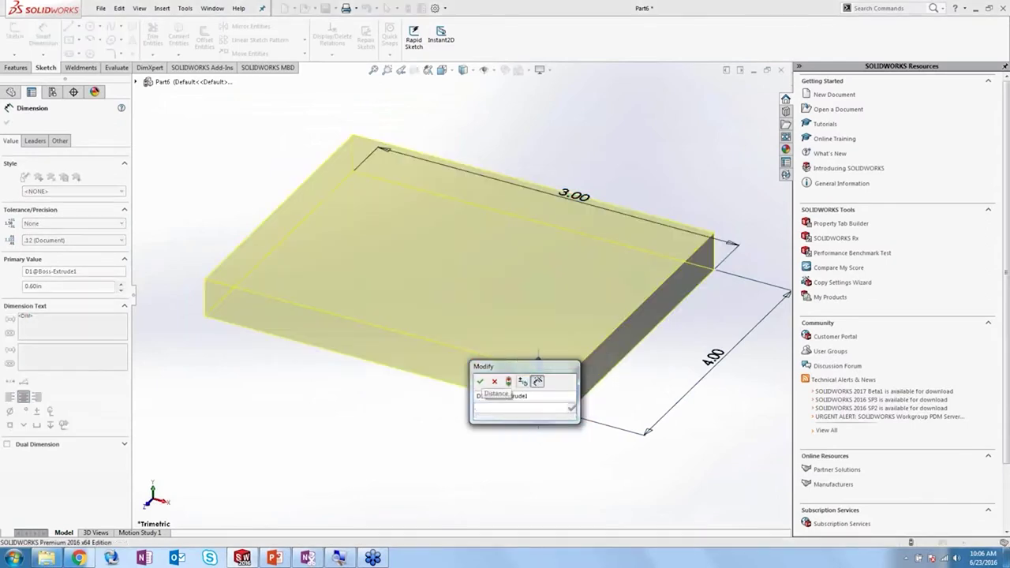
click(480, 381)
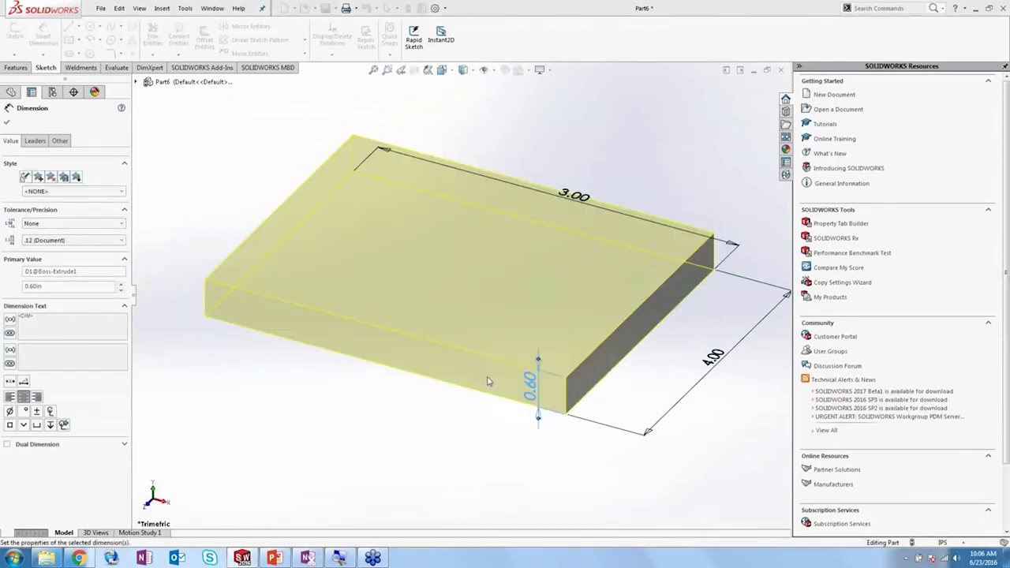
click(487, 381)
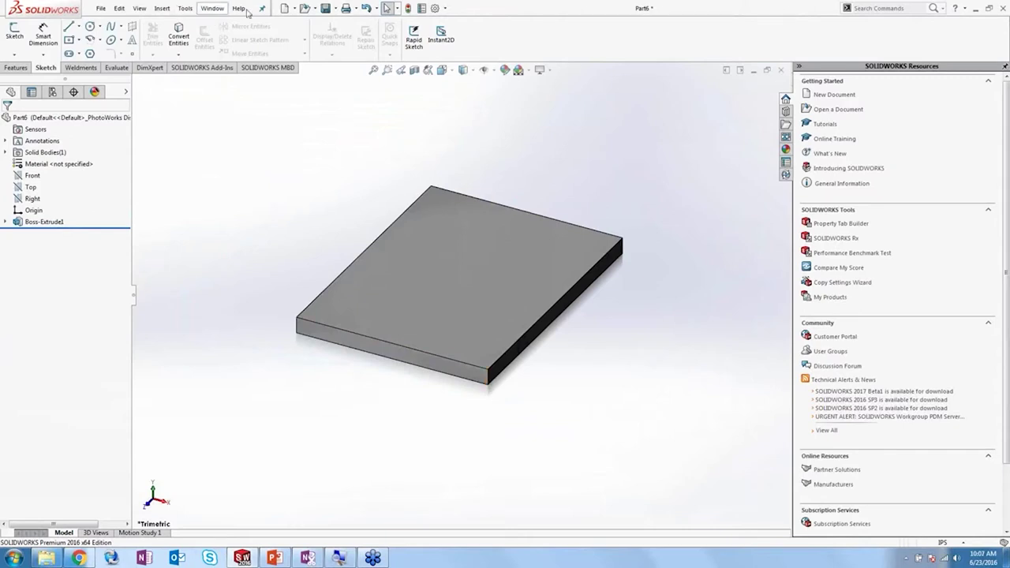
- Create a part from the StepShaft with key template, then close it
click(285, 9)
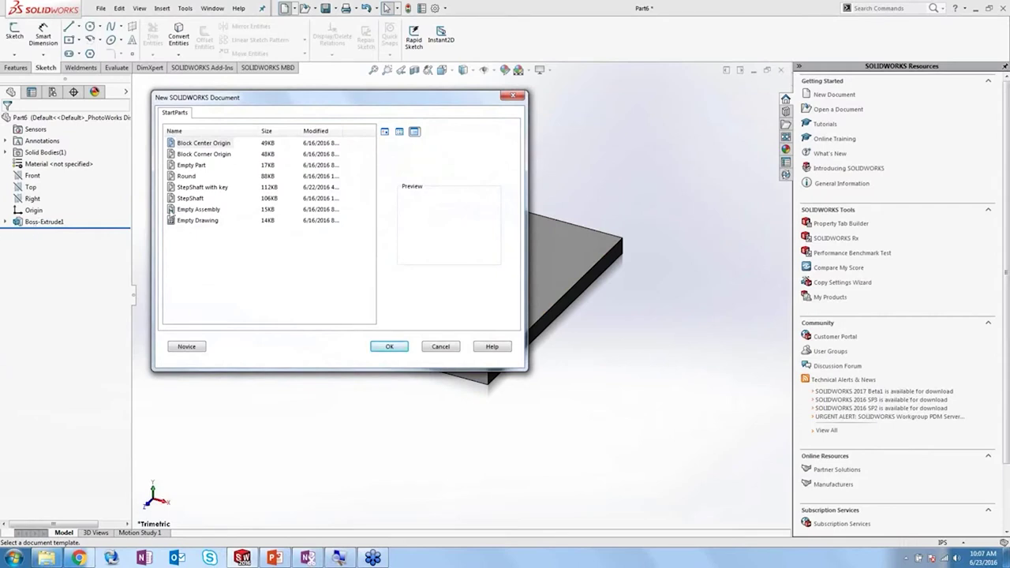
click(184, 190)
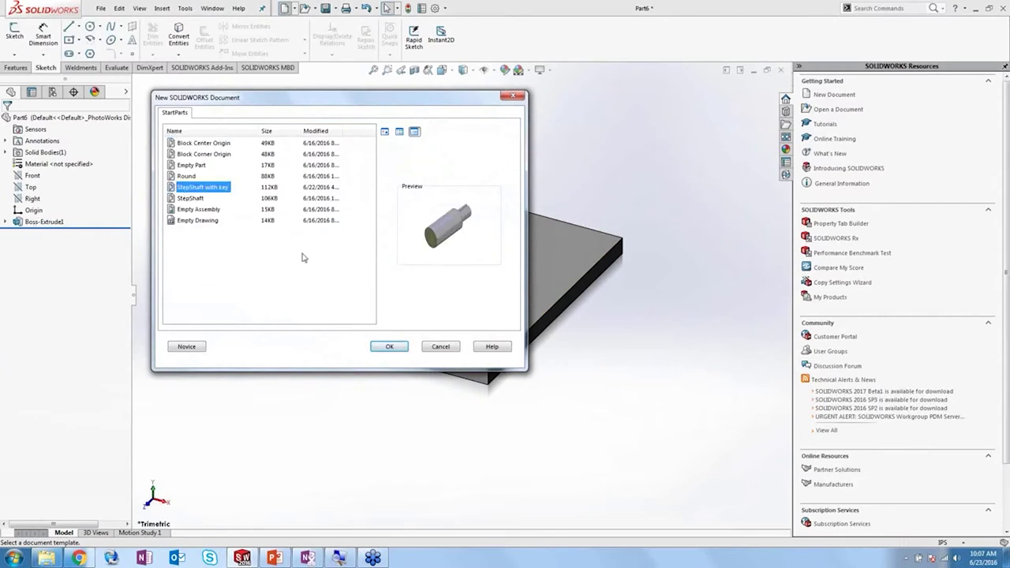
click(400, 348)
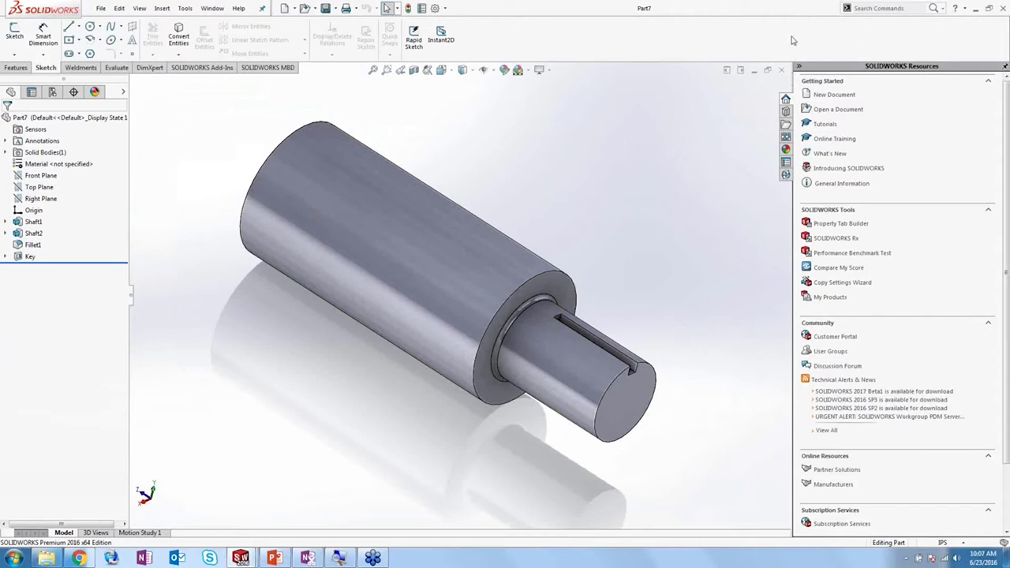
click(781, 70)
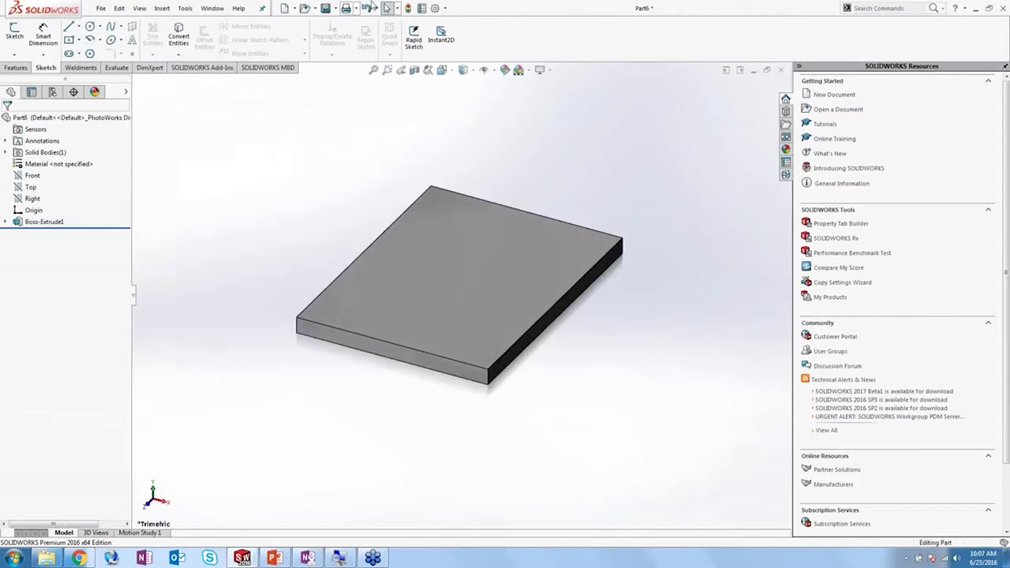
- Cancel a new document and switch to the StartParts file browser
click(285, 8)
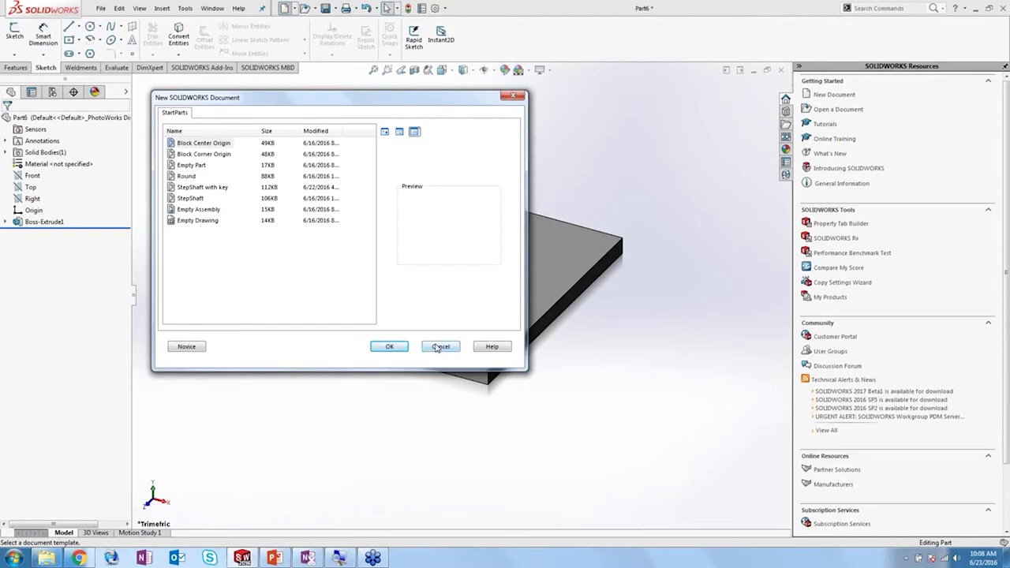
click(439, 347)
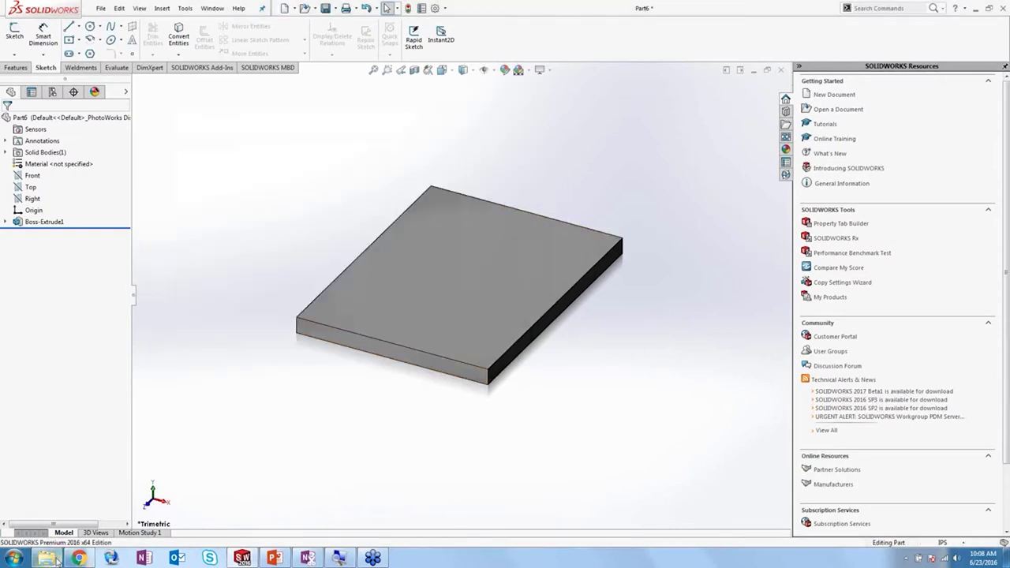
click(48, 559)
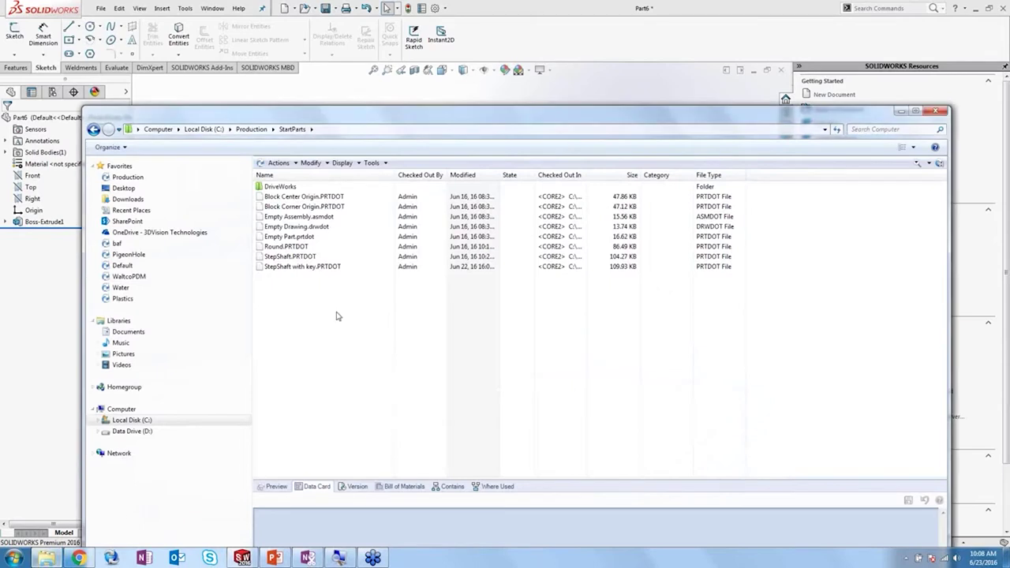
- Create a new folder named Shafts inside StartParts
right_click(336, 317)
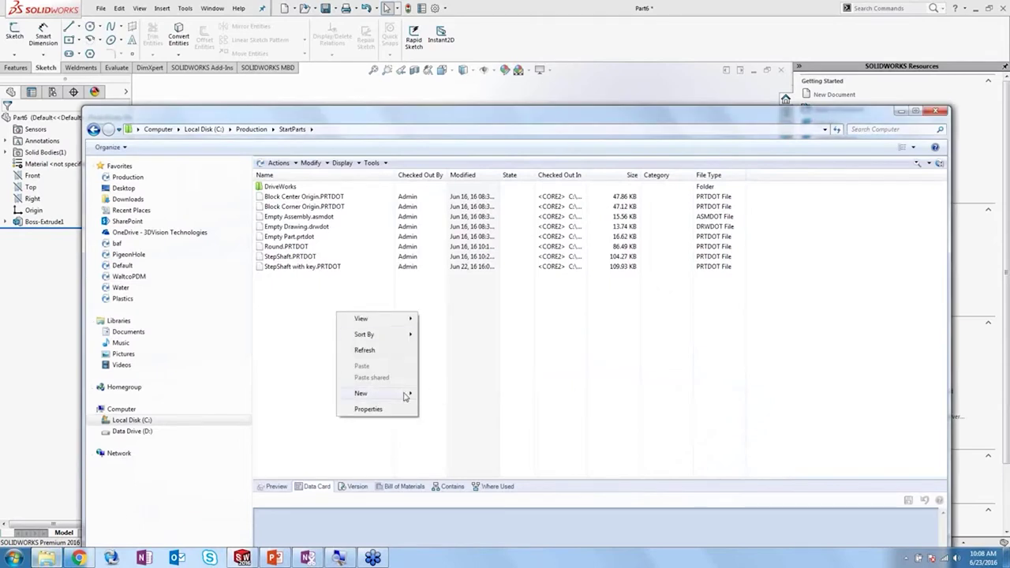
right_click(552, 359)
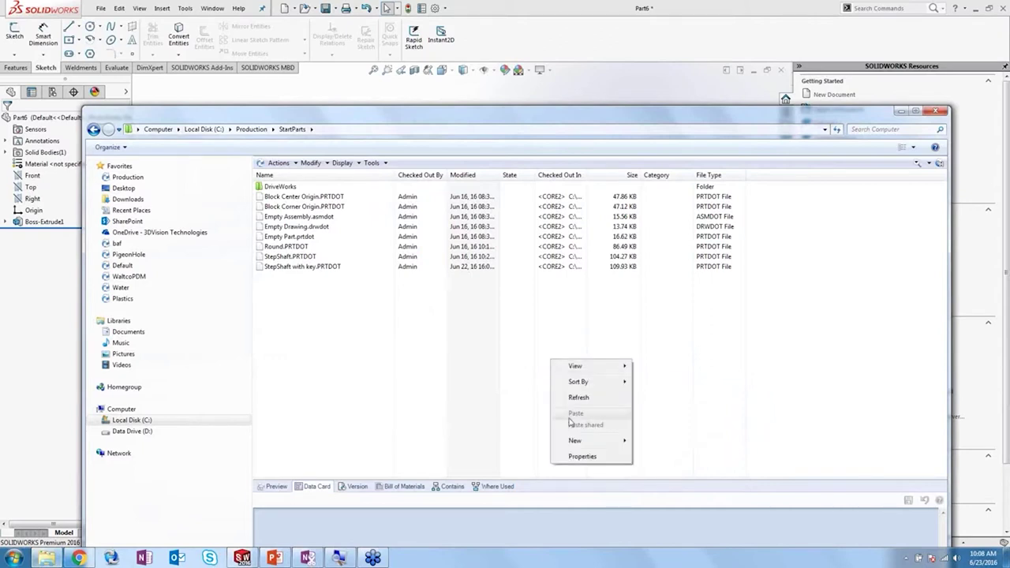
mouse_move(580, 447)
click(663, 271)
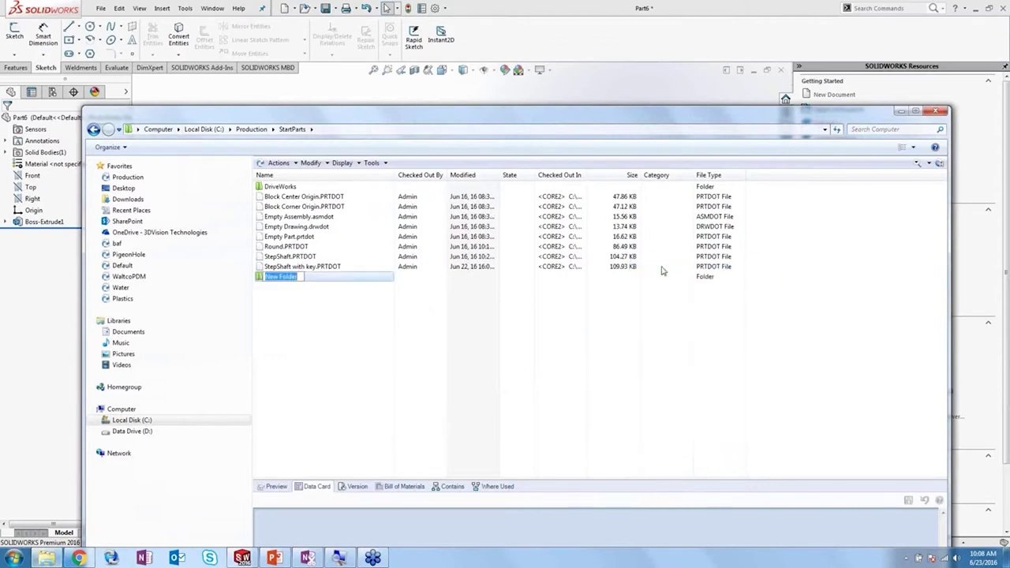
text(Shaf)
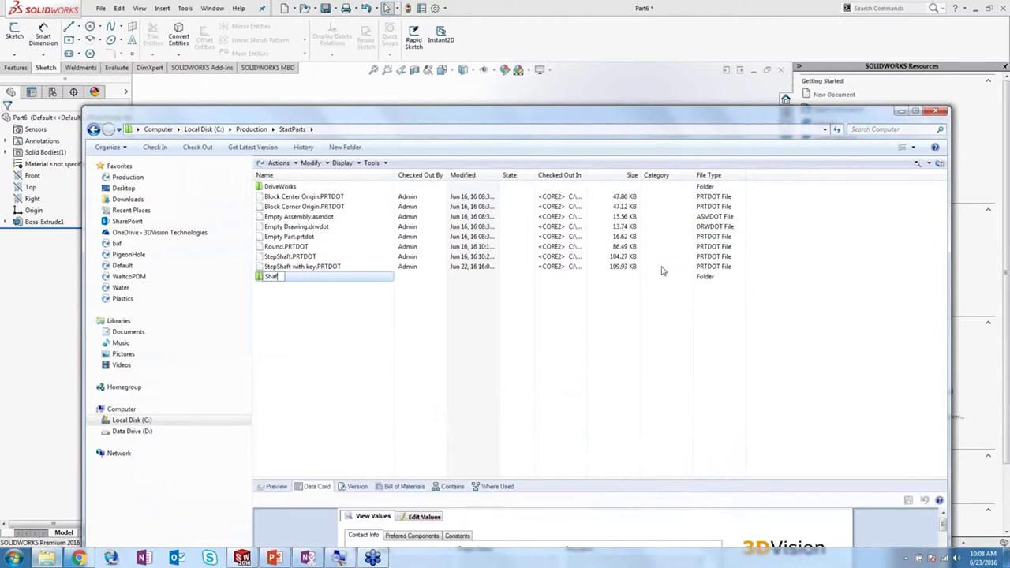
text(ts)
key(Return)
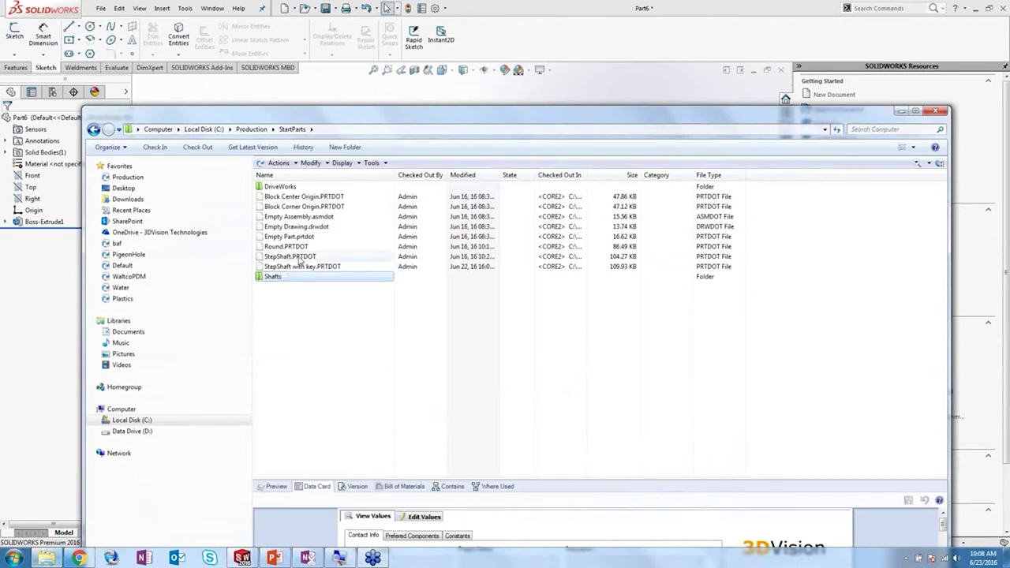
- Move StepShaft.PRTDOT and StepShaft with key.PRTDOT into Shafts and return to SOLIDWORKS
click(300, 257)
shift+click(298, 267)
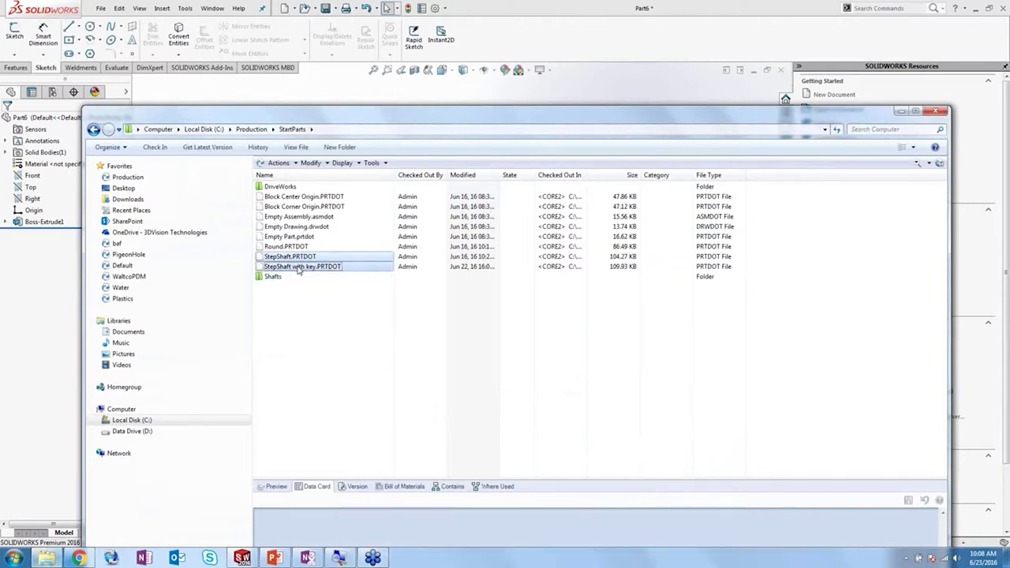
drag(299, 267, 275, 277)
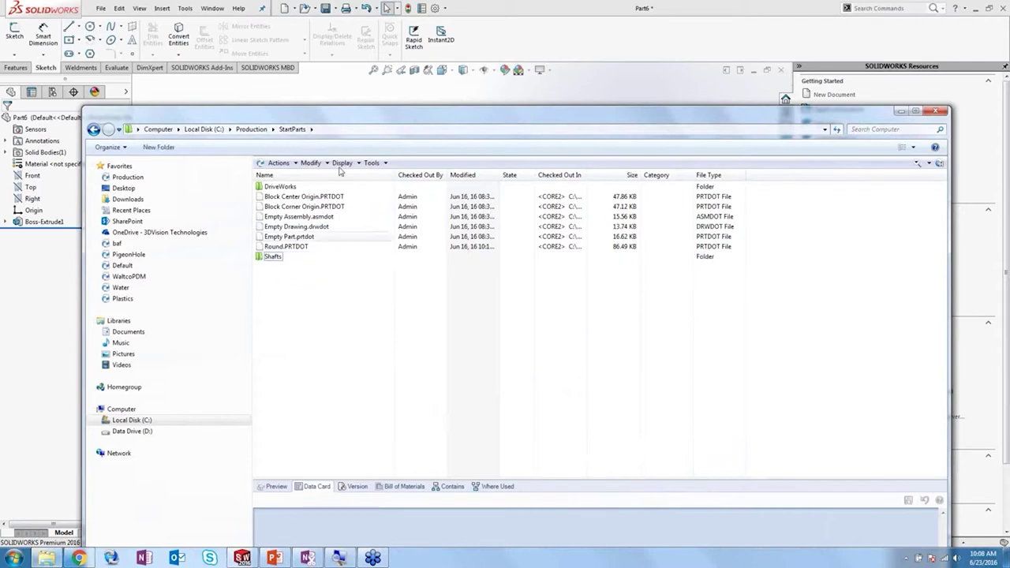
click(468, 6)
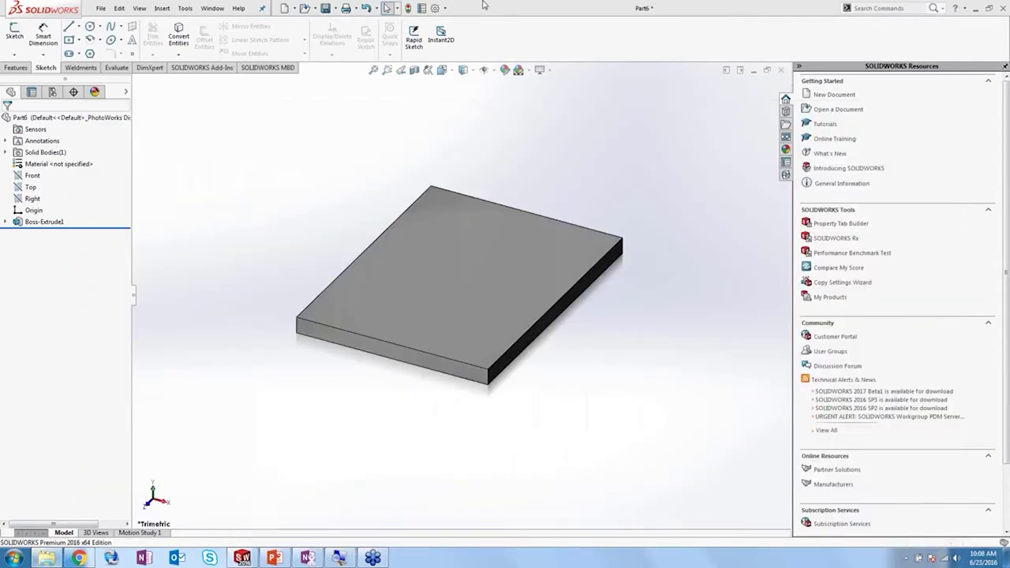
- Check the New Document dialog's StartParts group now that StepShaft templates are under Shafts
click(283, 9)
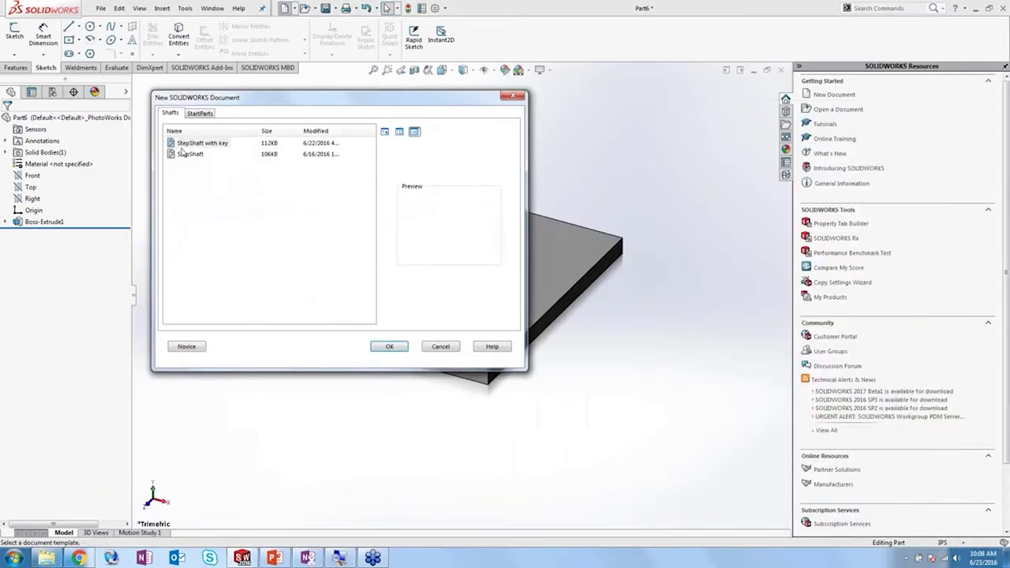
click(199, 115)
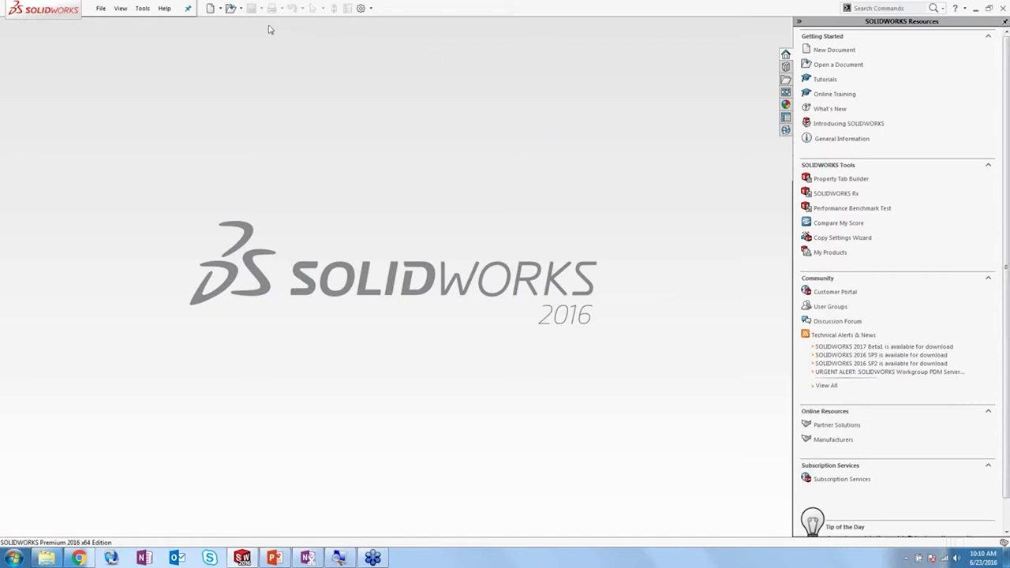
- Create a new part from the Block Center Origin template
click(211, 9)
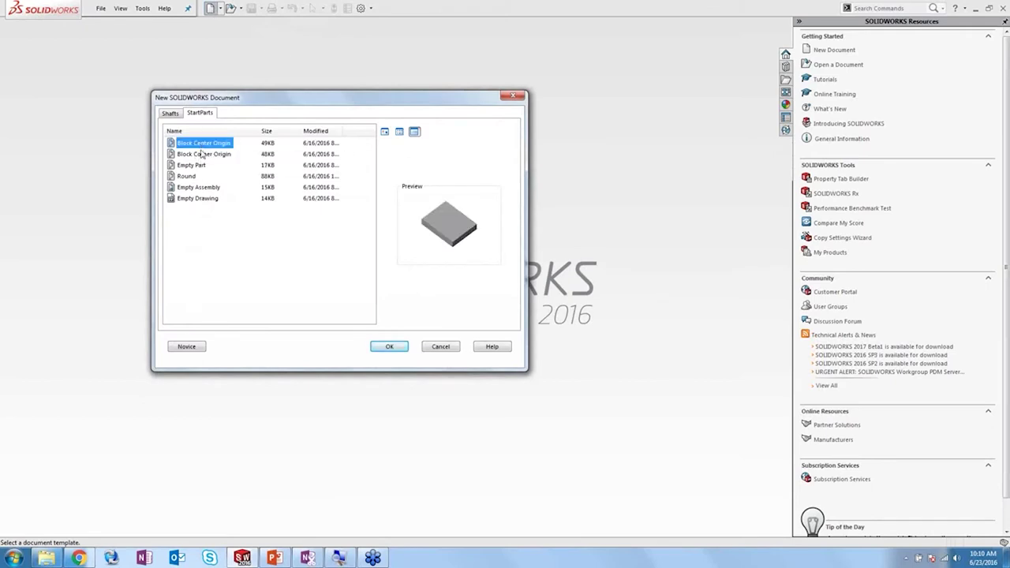
click(203, 155)
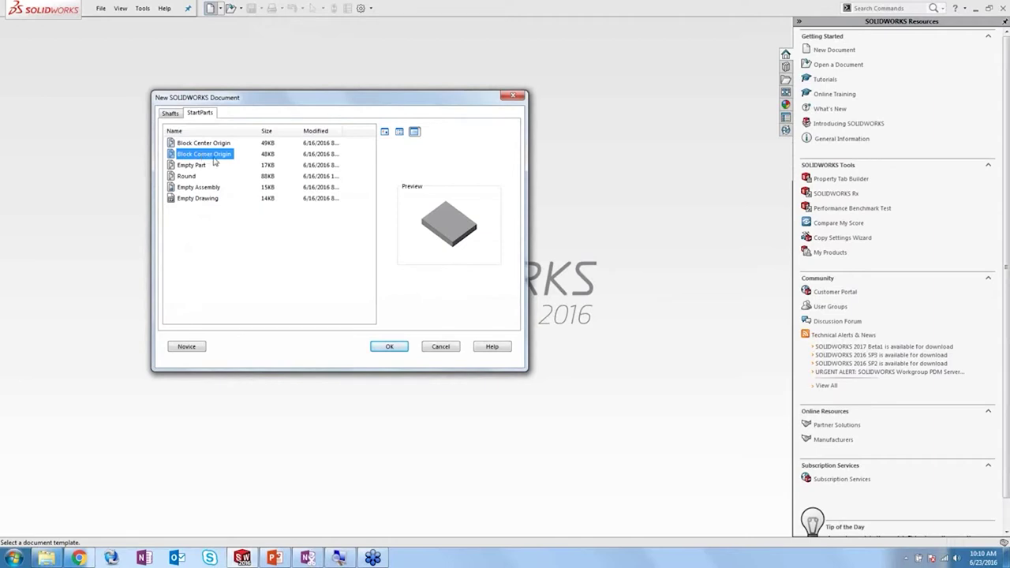
click(213, 145)
click(389, 347)
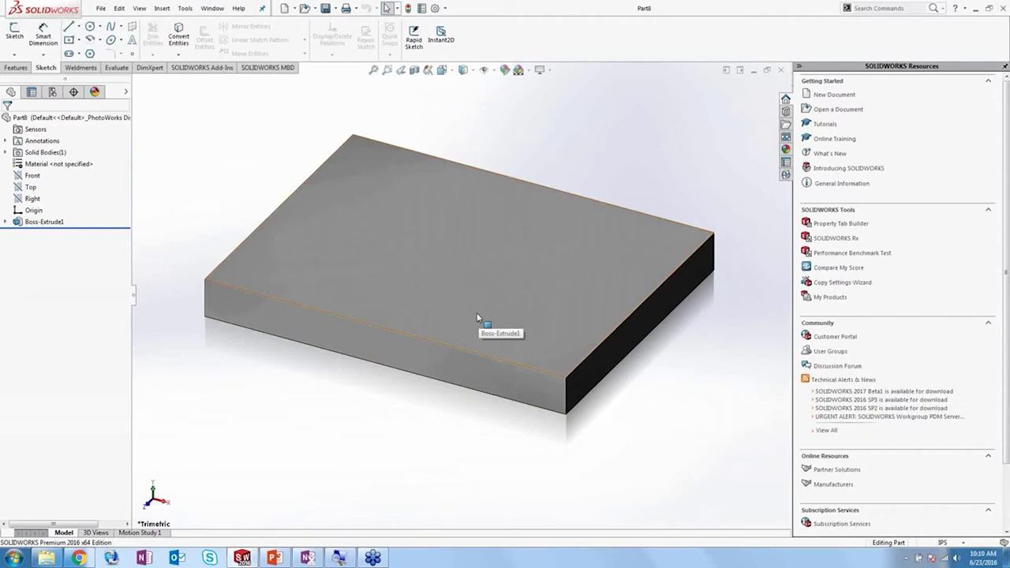
- Change Boss-Extrude1's end condition to Mid Plane, then start Save As
click(54, 222)
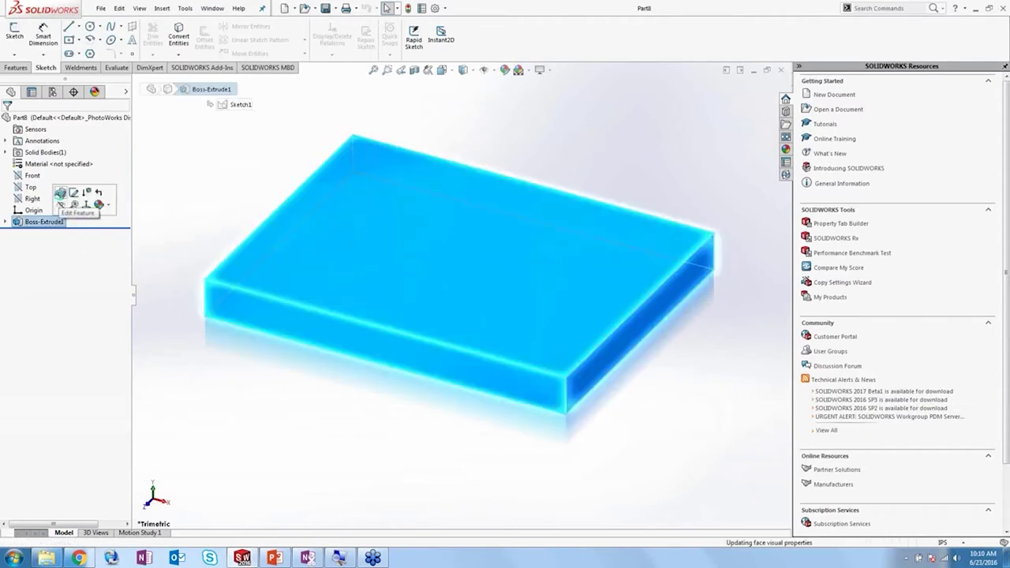
click(60, 193)
click(79, 187)
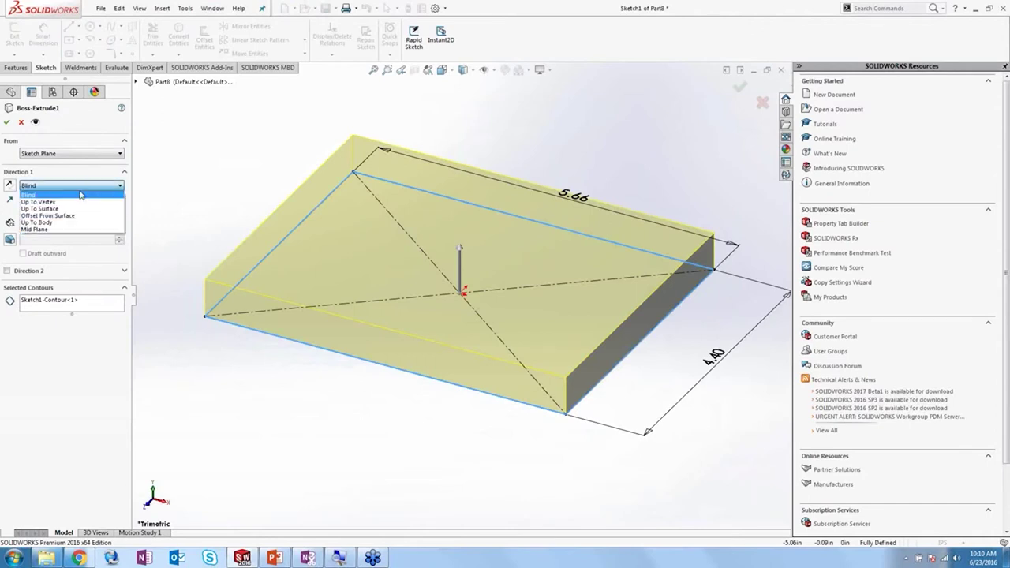
click(71, 230)
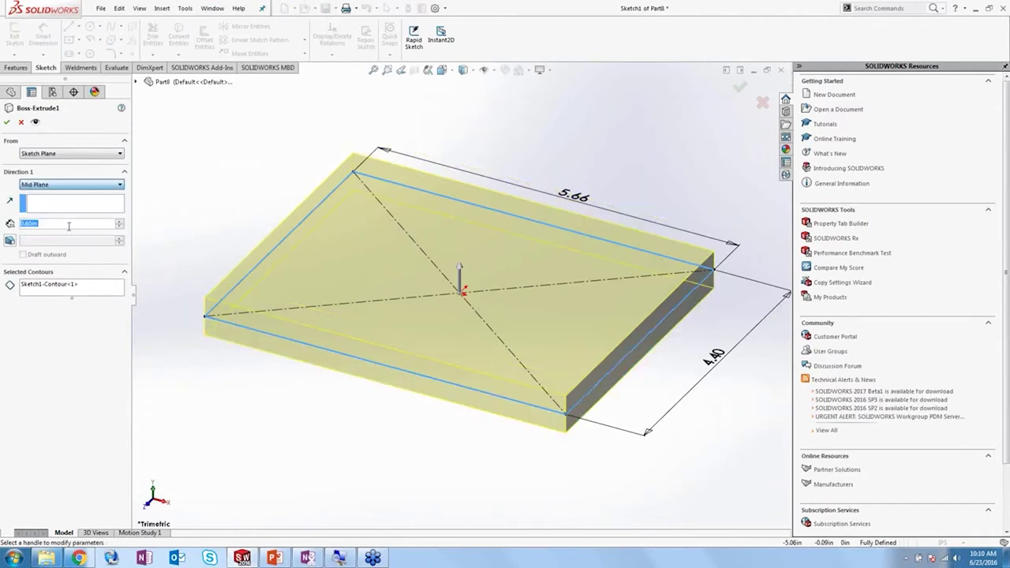
click(10, 123)
click(102, 9)
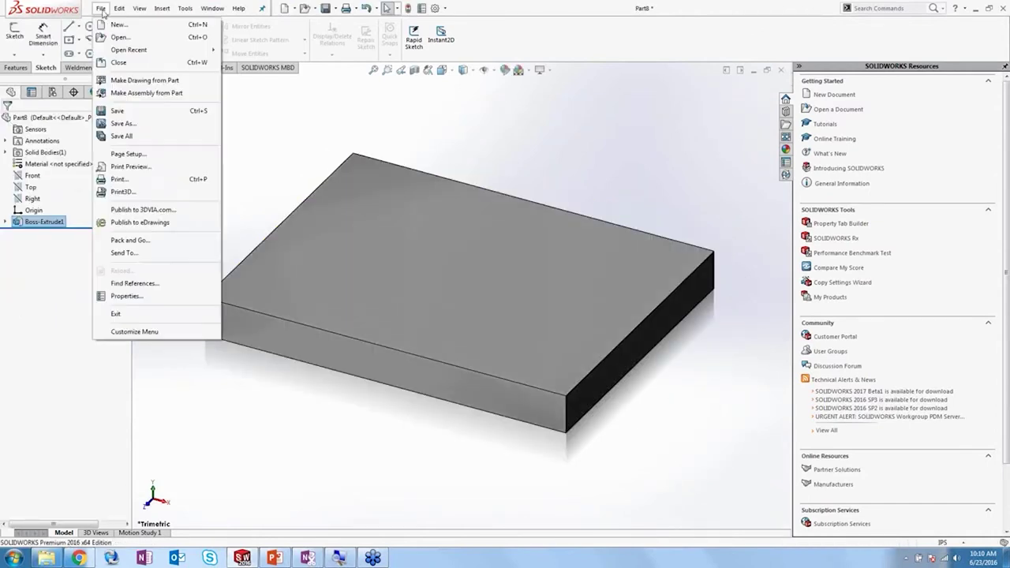
click(122, 124)
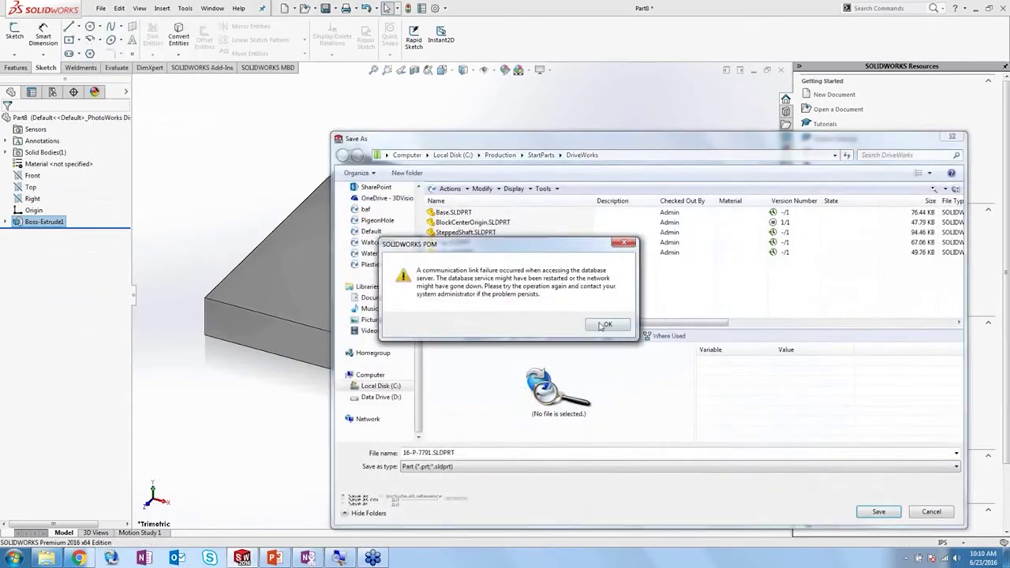
- Save the block as Part Template 'Block with centroid at origin.PRTDOT' and check it under New
click(603, 325)
click(472, 467)
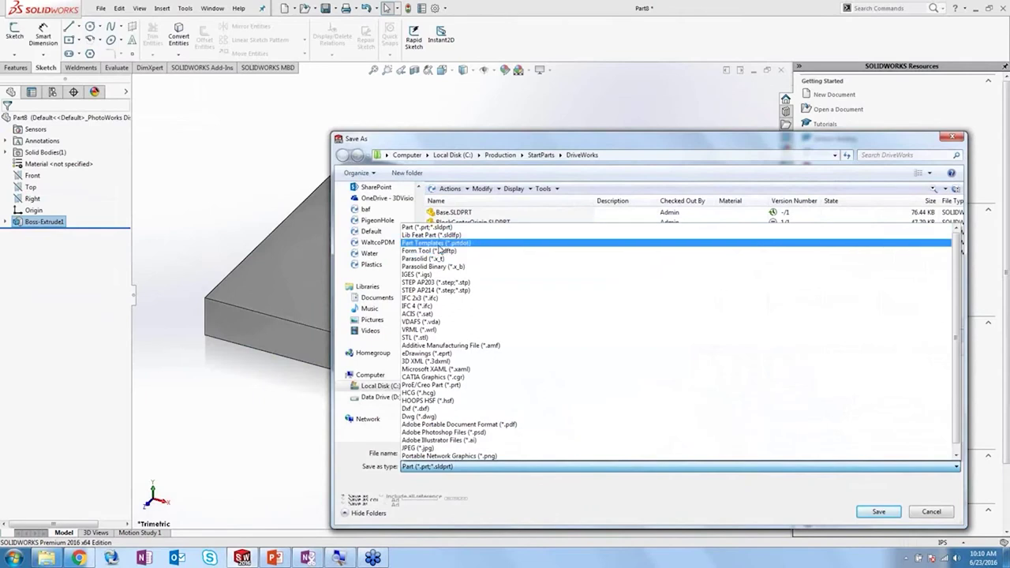
click(438, 244)
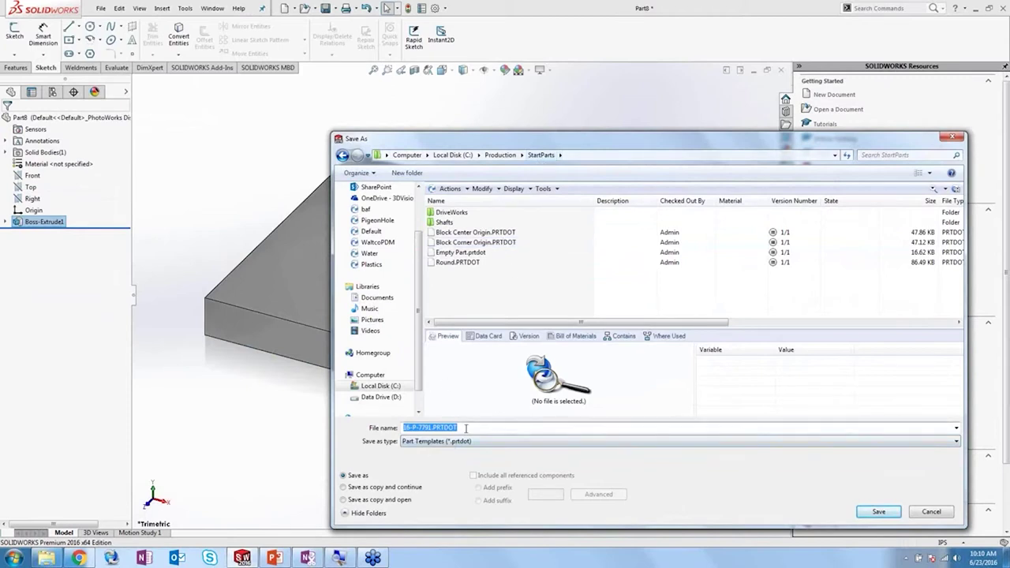
drag(464, 428, 417, 428)
click(405, 428)
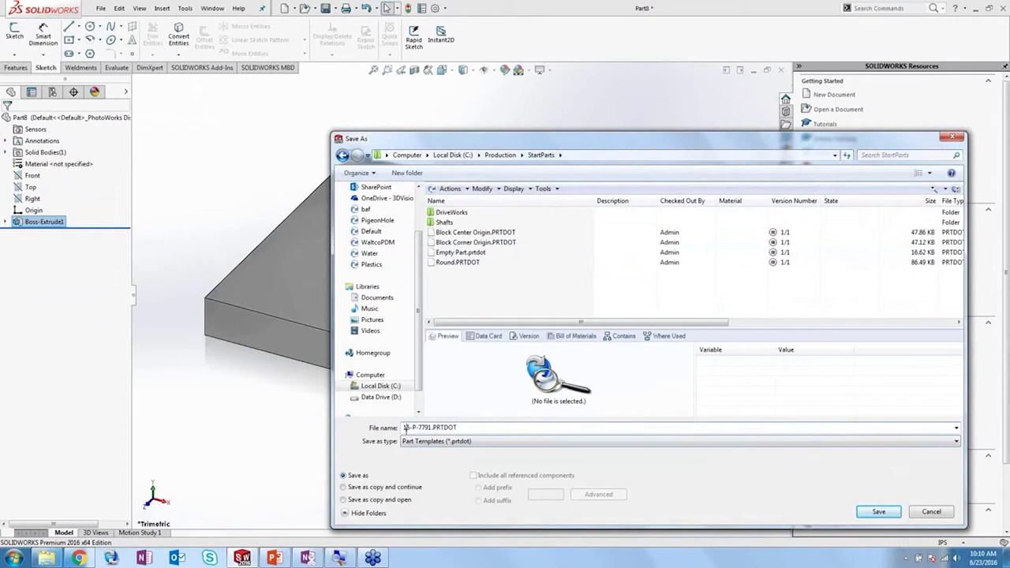
text(Block )
text(with cent)
text(roid at o)
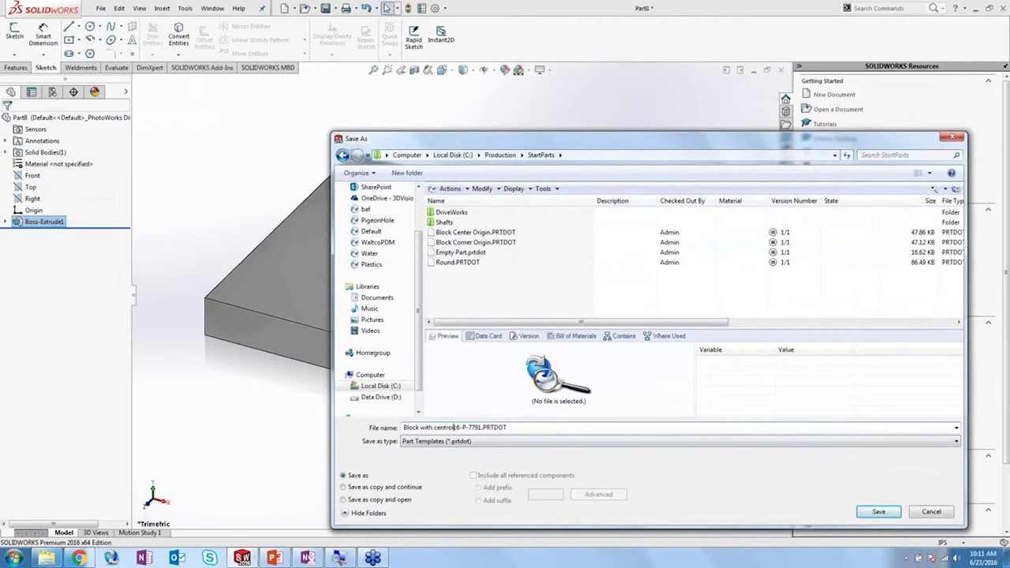
text(rigin)
key(Delete)
key(Delete)
key(Delete)
key(Delete)
key(Delete)
key(Delete)
key(Delete)
key(Delete)
key(Delete)
click(880, 512)
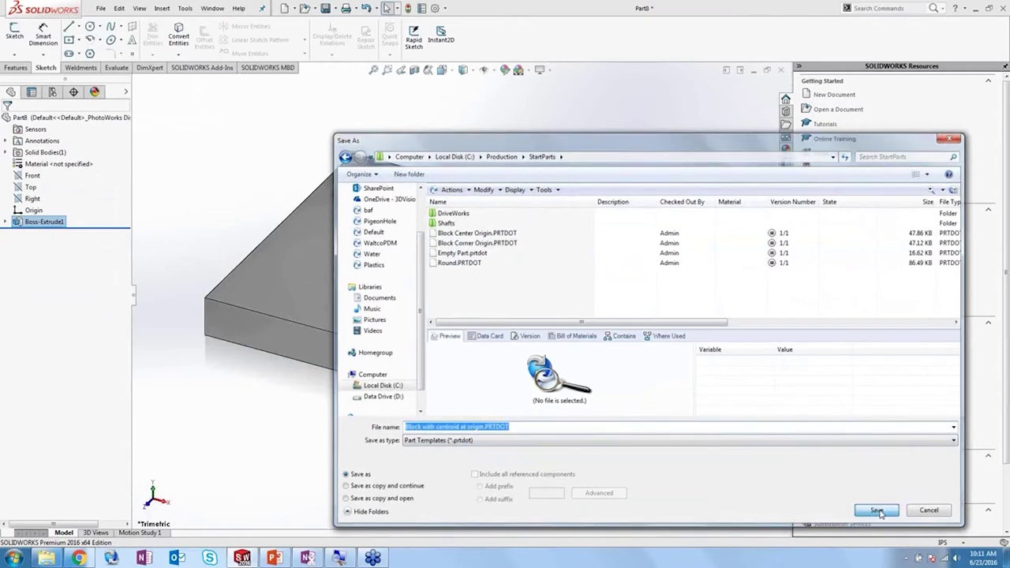
click(285, 9)
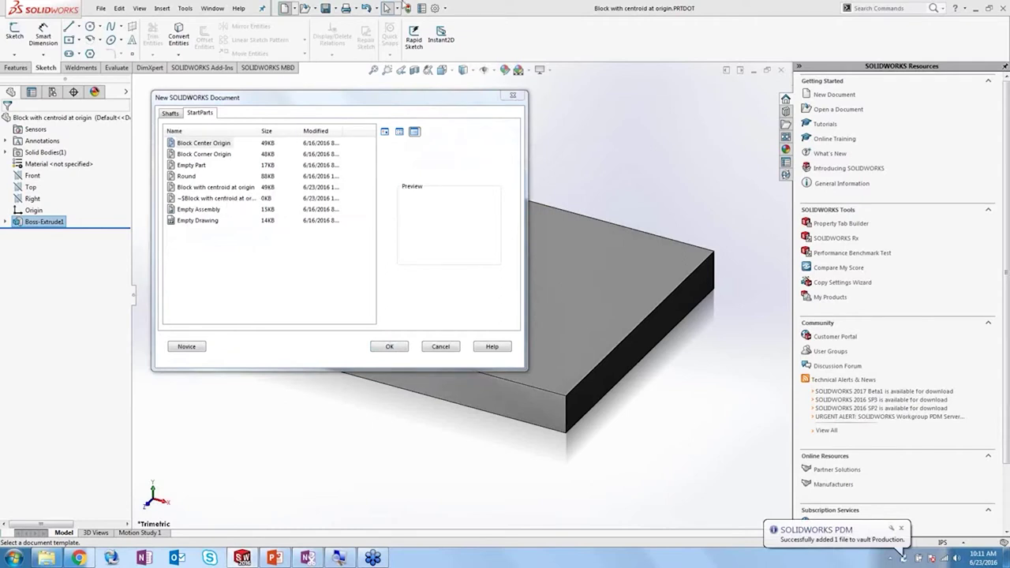
- Cancel the New SOLIDWORKS Document template dialog and close the block part
click(441, 347)
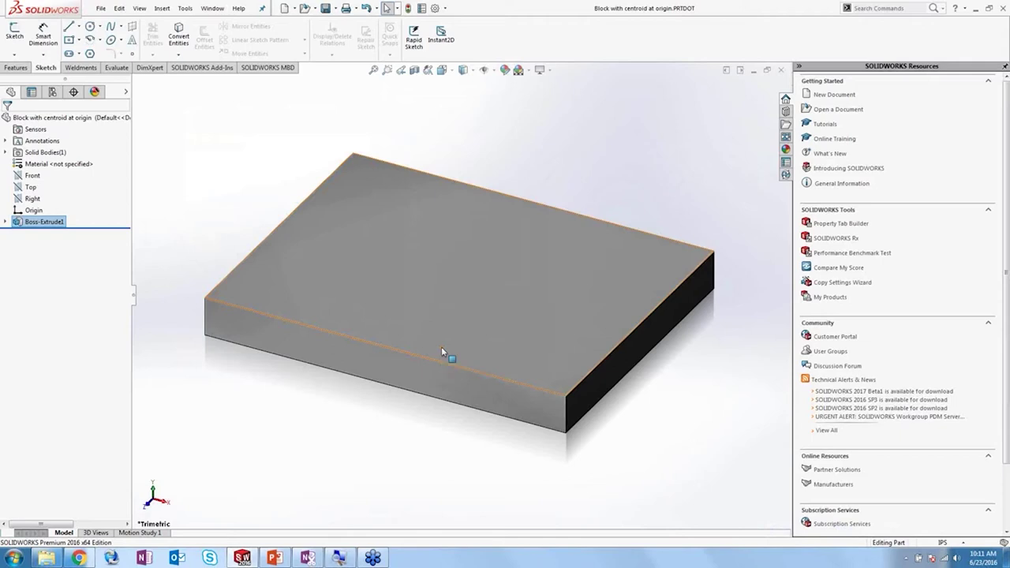
click(782, 70)
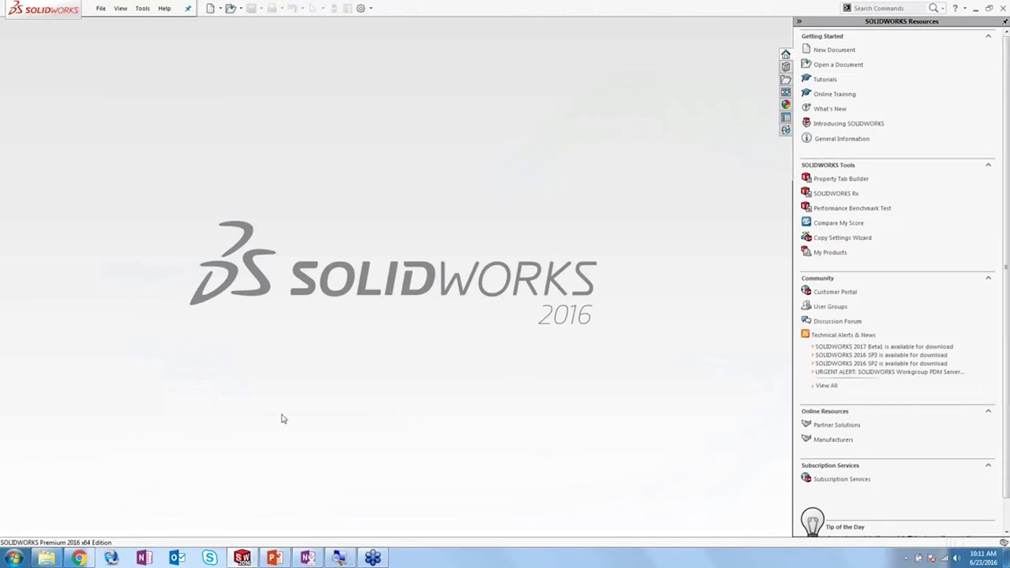
- Show PowerPoint maximized on slide 9's DriveWorksXpress activation screenshots, then minimize it
click(276, 558)
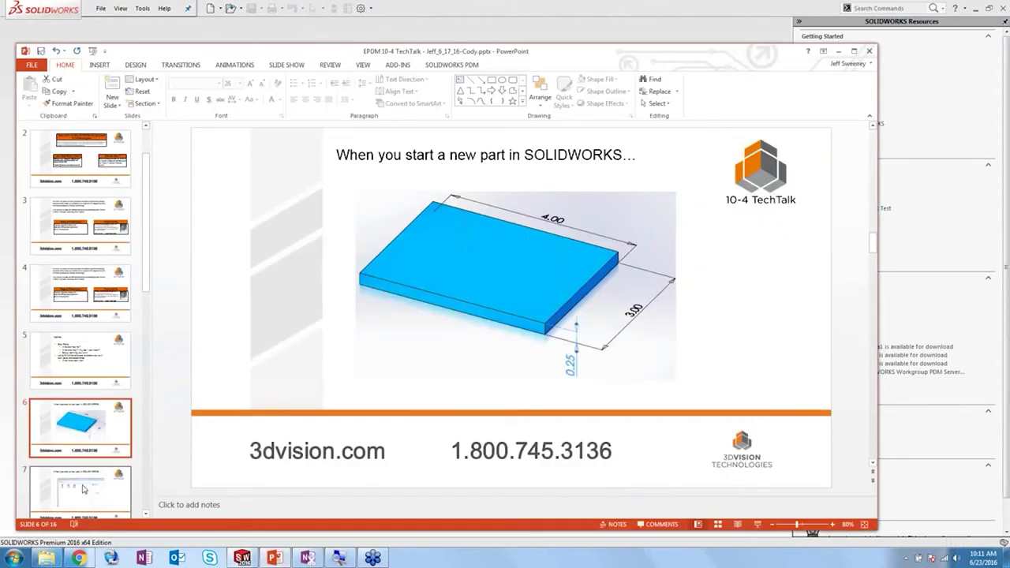
click(85, 490)
scroll(83, 448, down, 2)
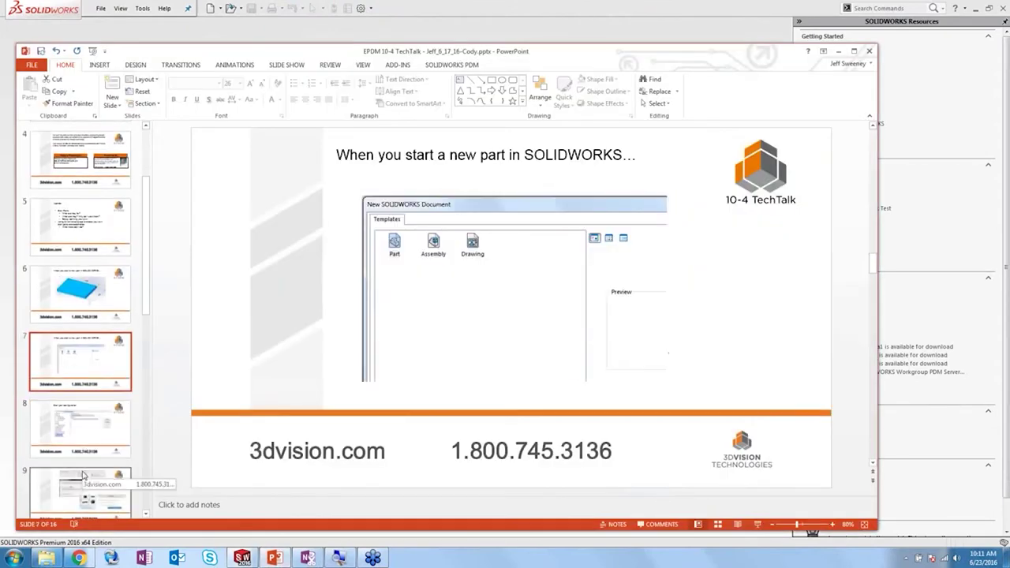
click(85, 476)
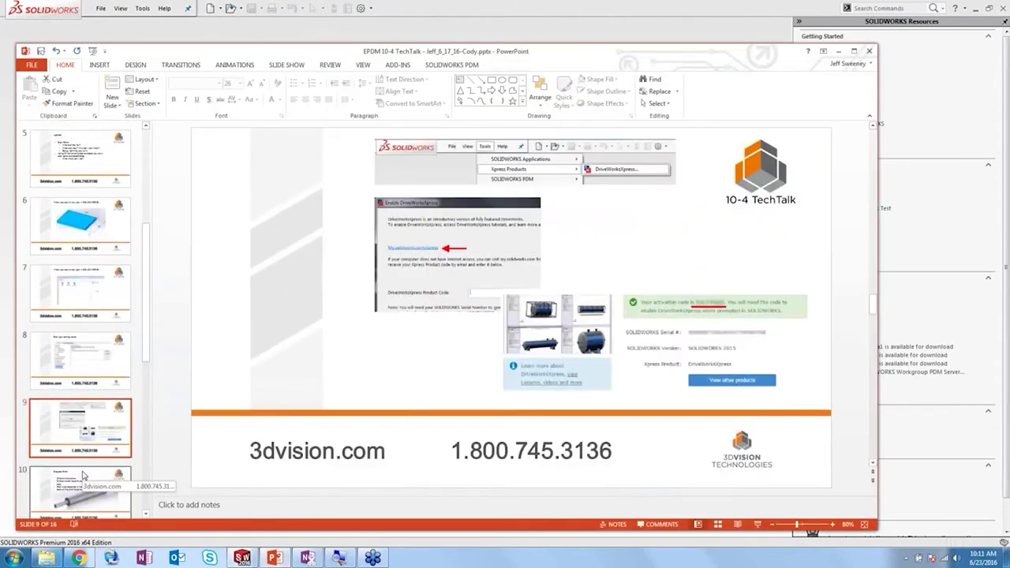
key(super+Up)
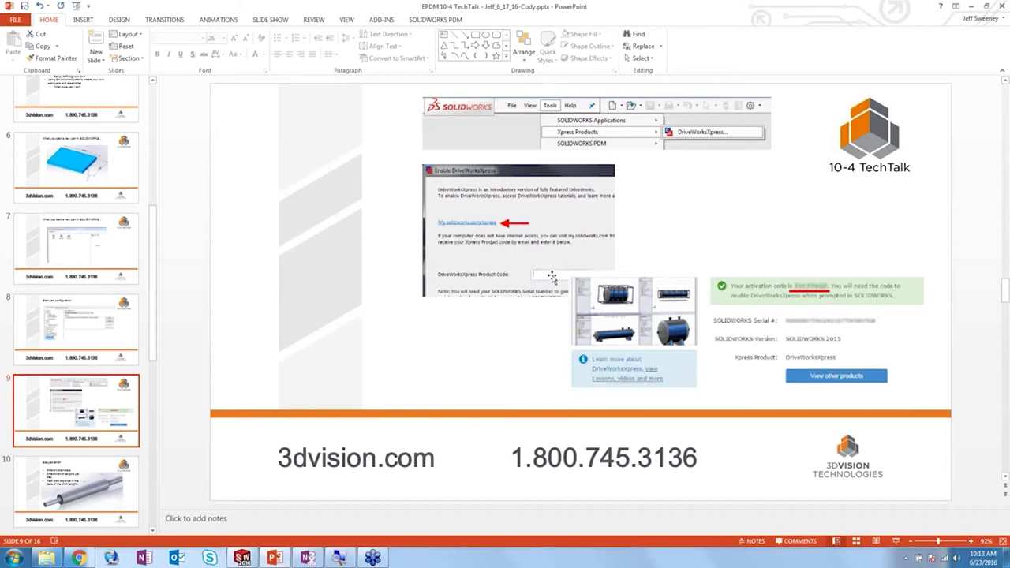
click(973, 6)
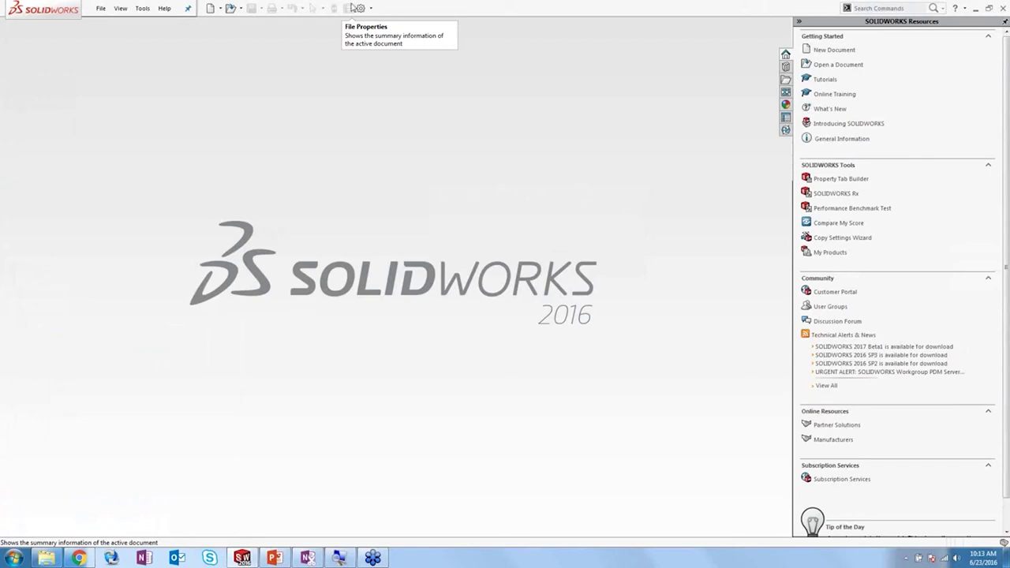
- Launch DriveWorksXpress and load the BlockCenterOrigin.mdb database
click(145, 11)
mouse_move(227, 39)
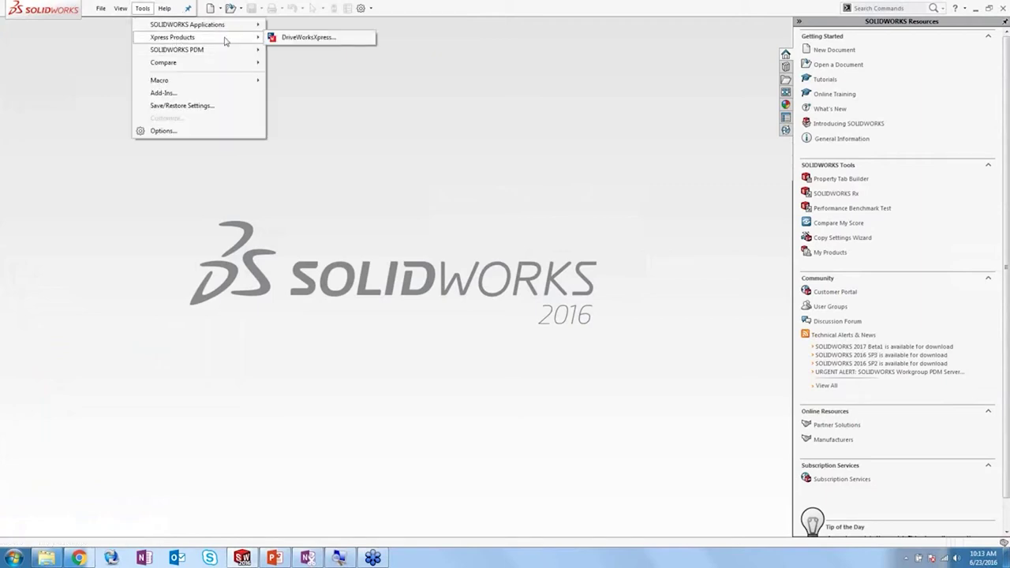
click(307, 37)
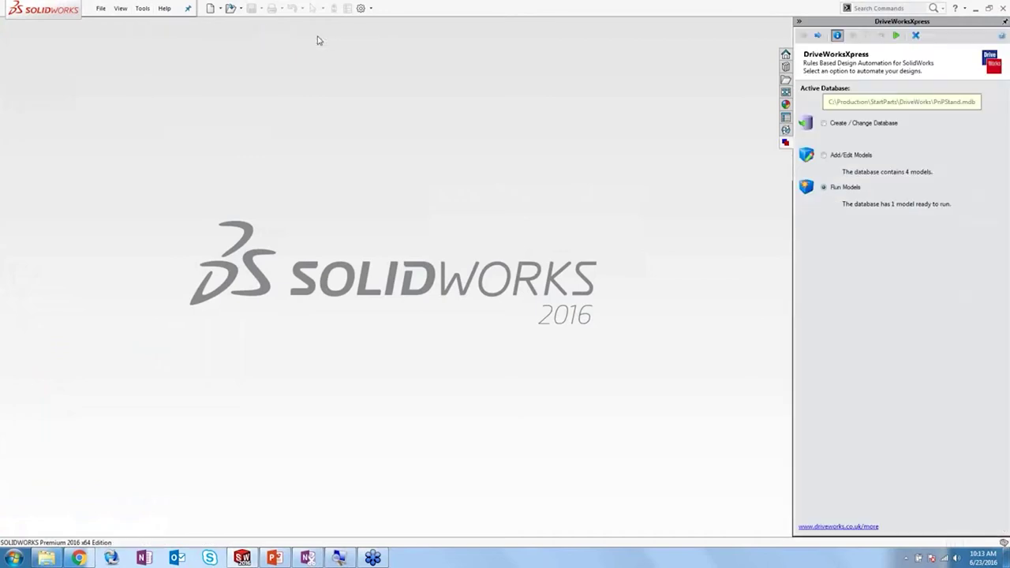
click(824, 123)
click(817, 36)
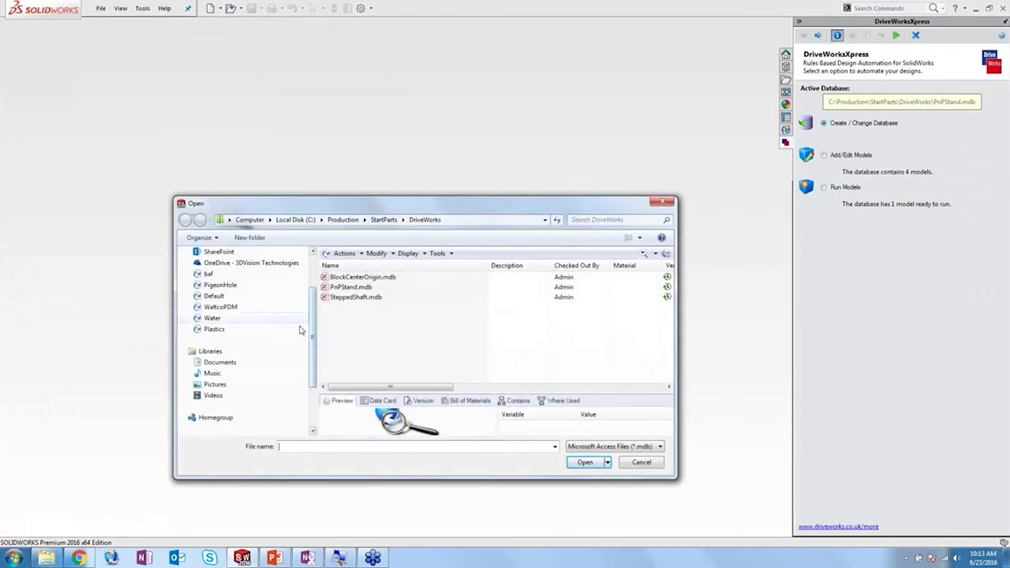
click(359, 277)
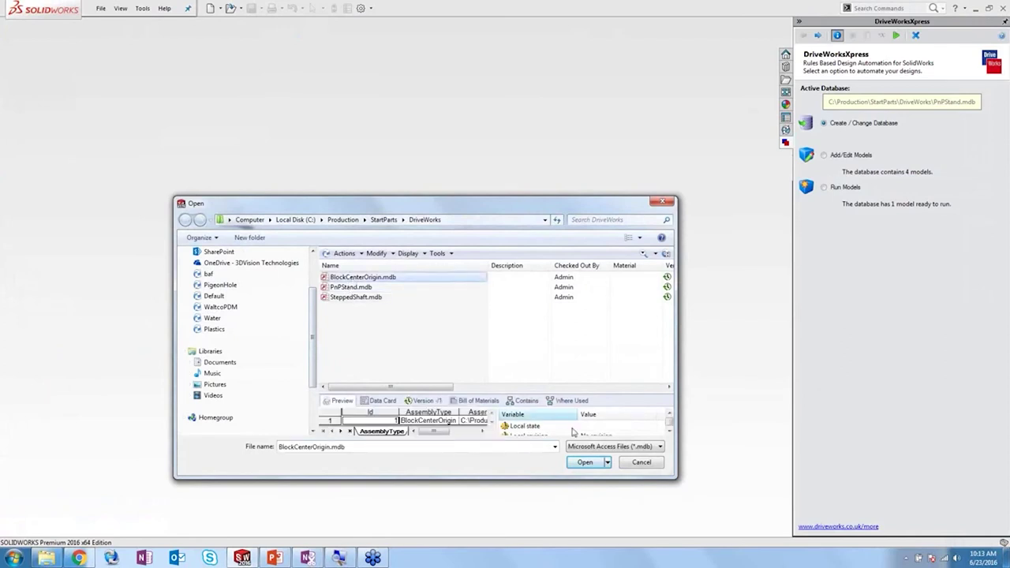
click(586, 464)
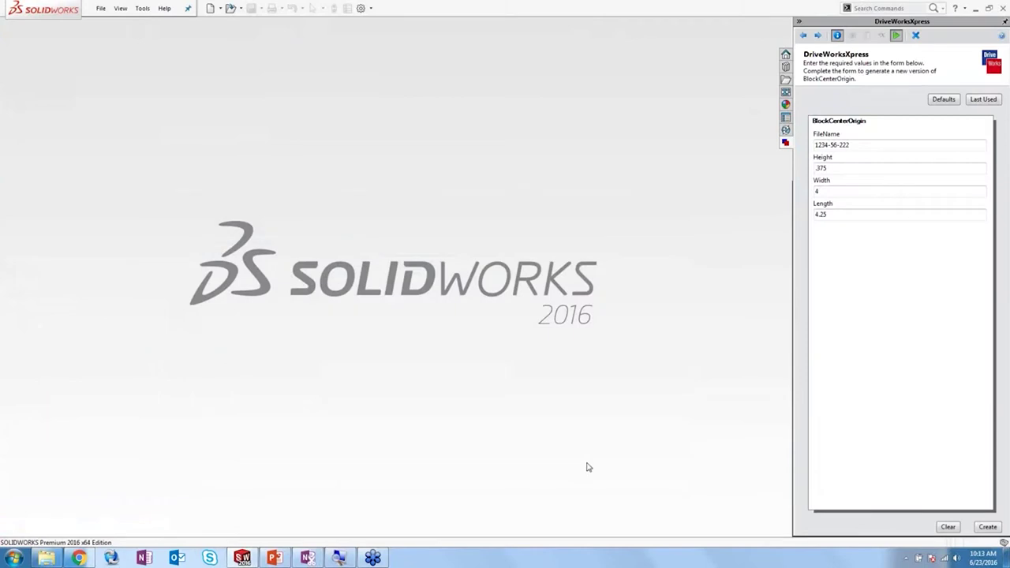
- Set Height .25, Width 3 and Length 4, then create part 1234-56-222
click(838, 170)
key(BackSpace)
key(BackSpace)
text(25)
drag(831, 190, 816, 195)
text(3)
key(Tab)
click(851, 214)
key(BackSpace)
key(BackSpace)
key(BackSpace)
click(990, 527)
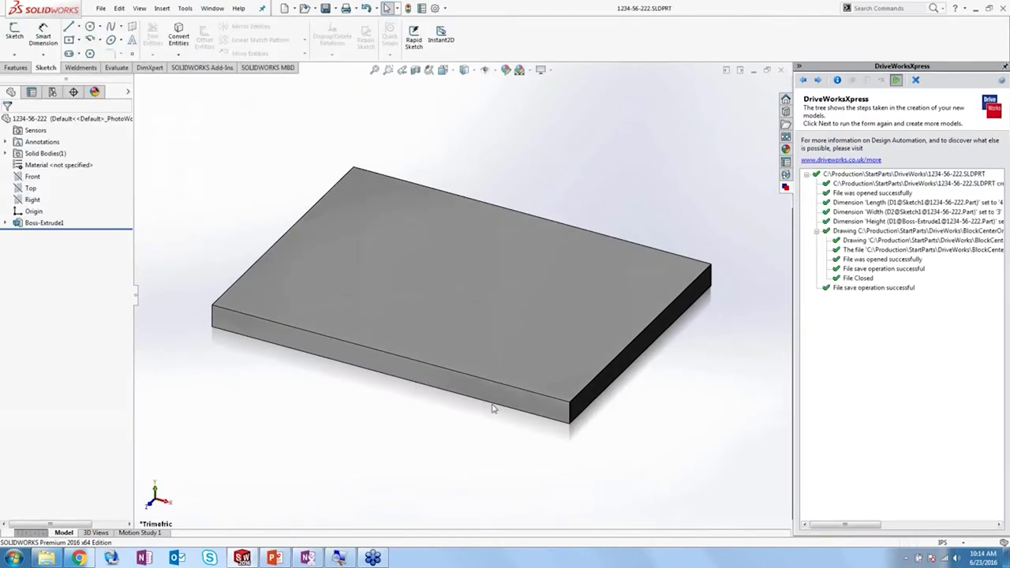
- Show the generated block's 4.00, 3.00 and 0.25 dimensions and select its top back edge
double_click(435, 315)
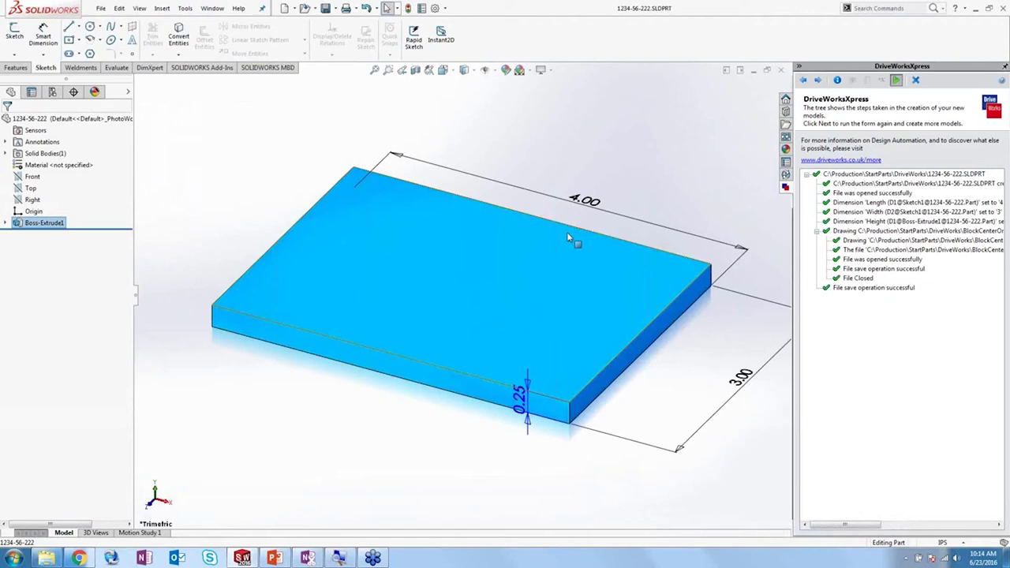
click(521, 213)
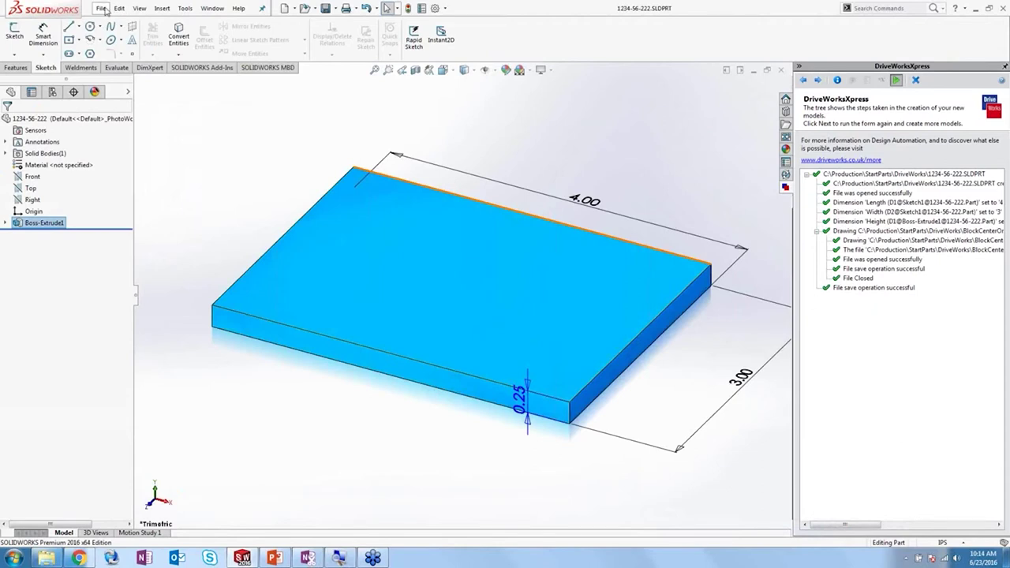
click(103, 9)
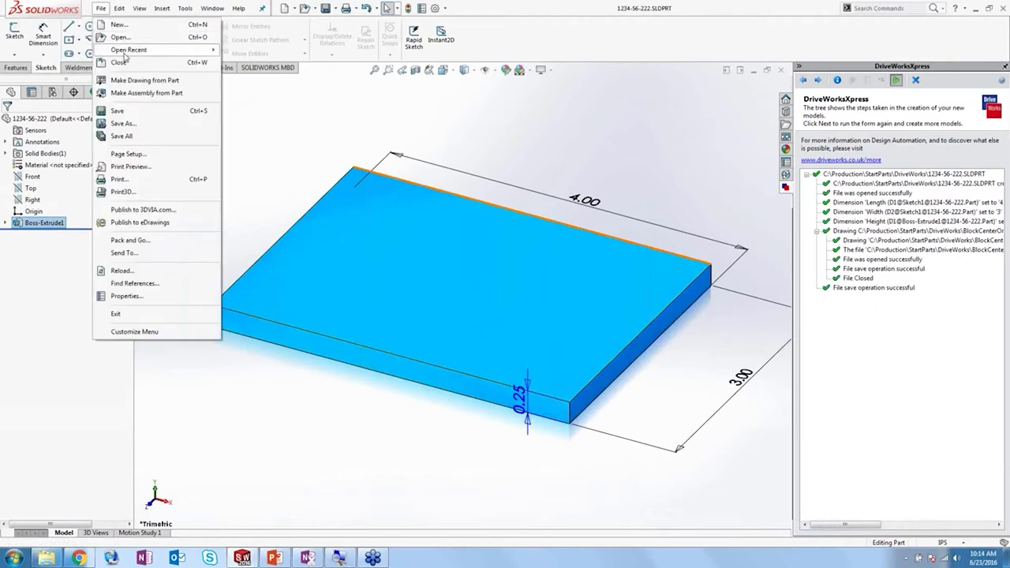
- Open the recent BlockCenterOrigin 1234-56-222 drawing, then close it without saving
mouse_move(129, 50)
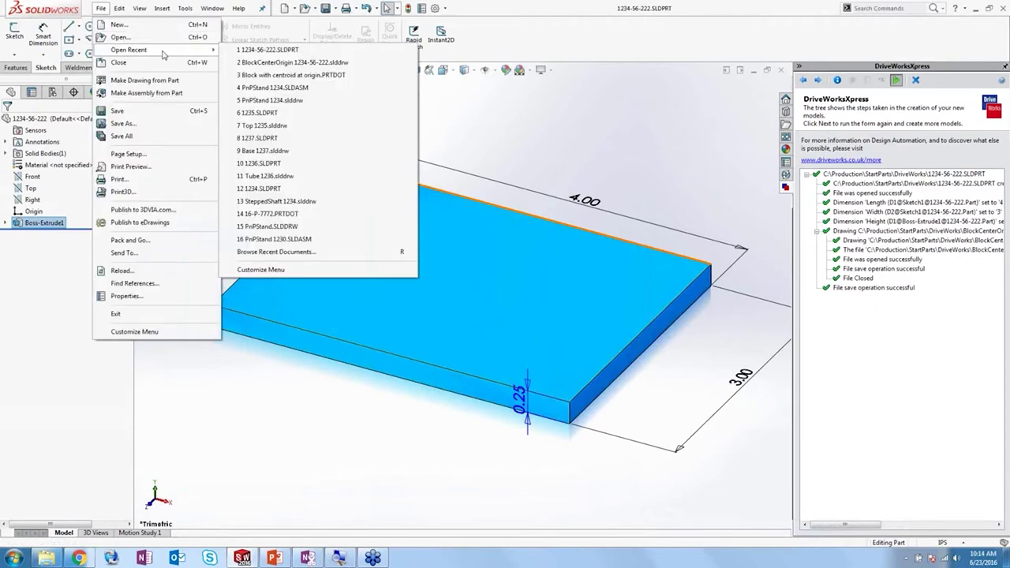
click(265, 63)
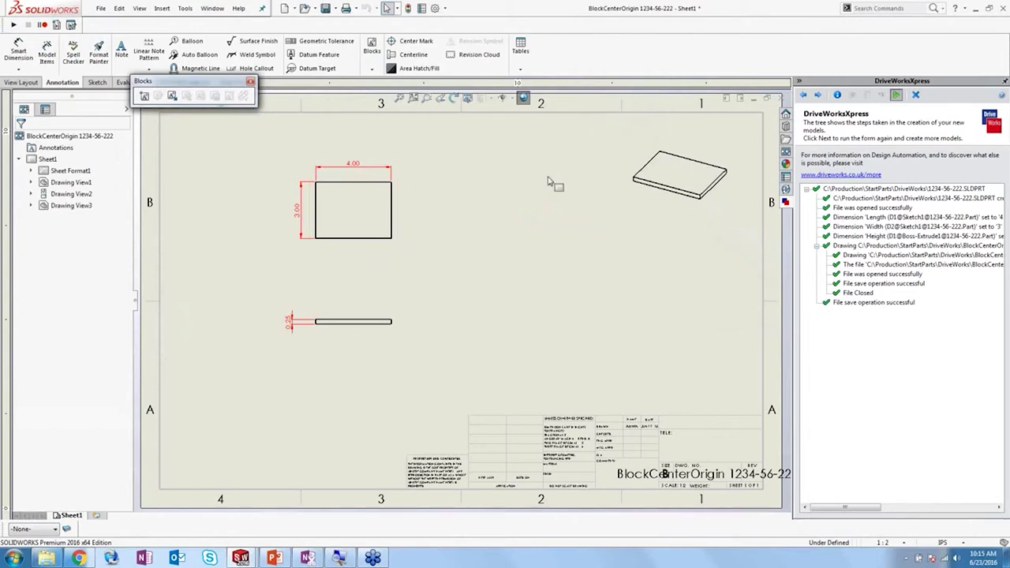
click(780, 99)
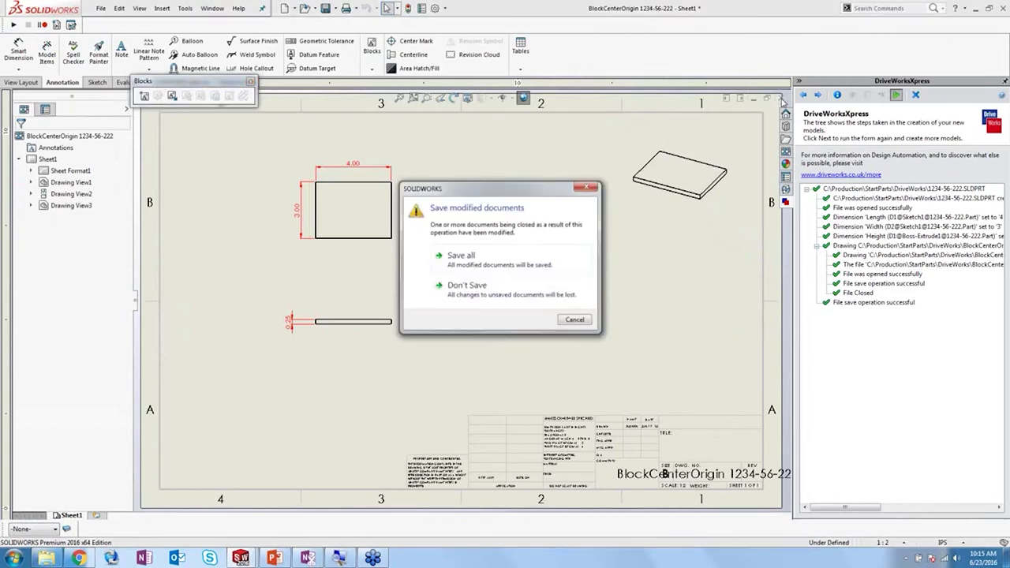
click(545, 288)
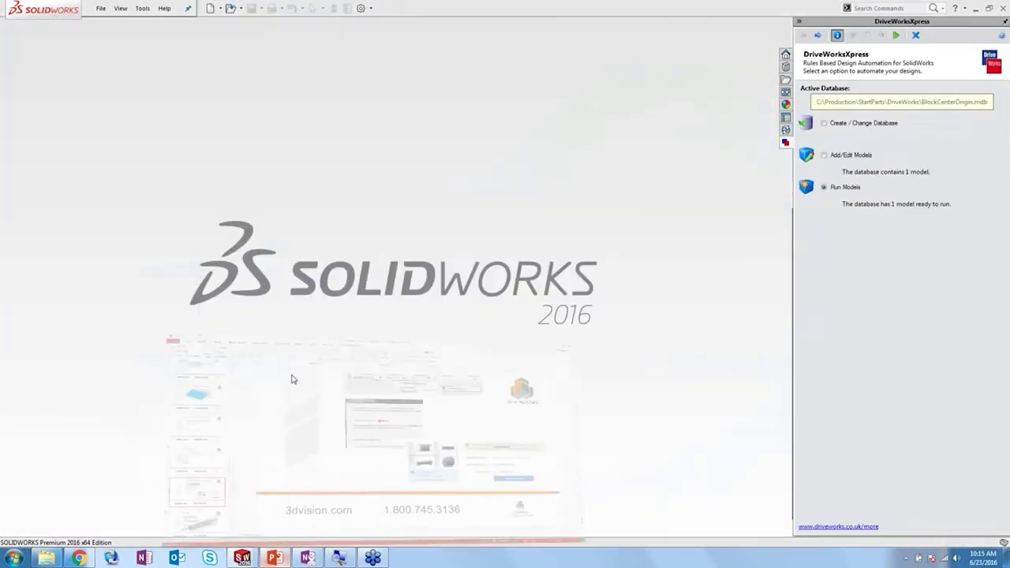
click(291, 379)
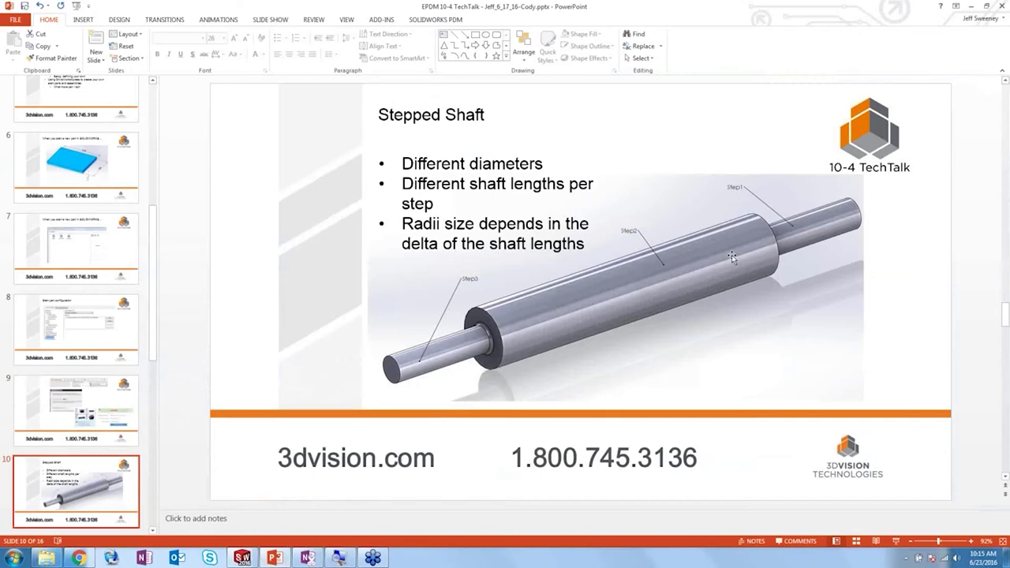
- Switch back to SOLIDWORKS with the DriveWorksXpress panel
click(242, 558)
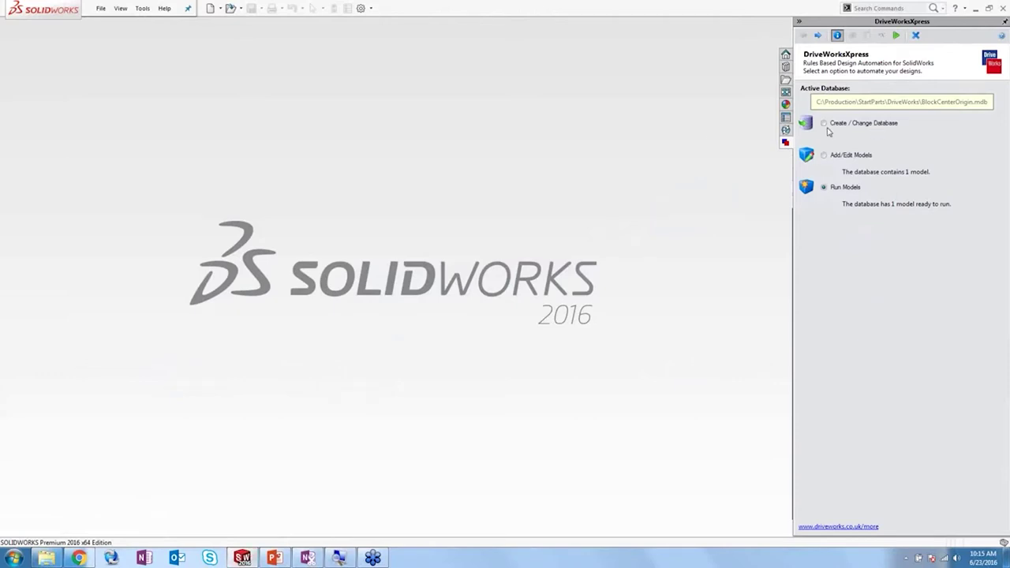
- Reopen DriveWorksXpress and switch the database to SteppedShaft.mdb
click(916, 35)
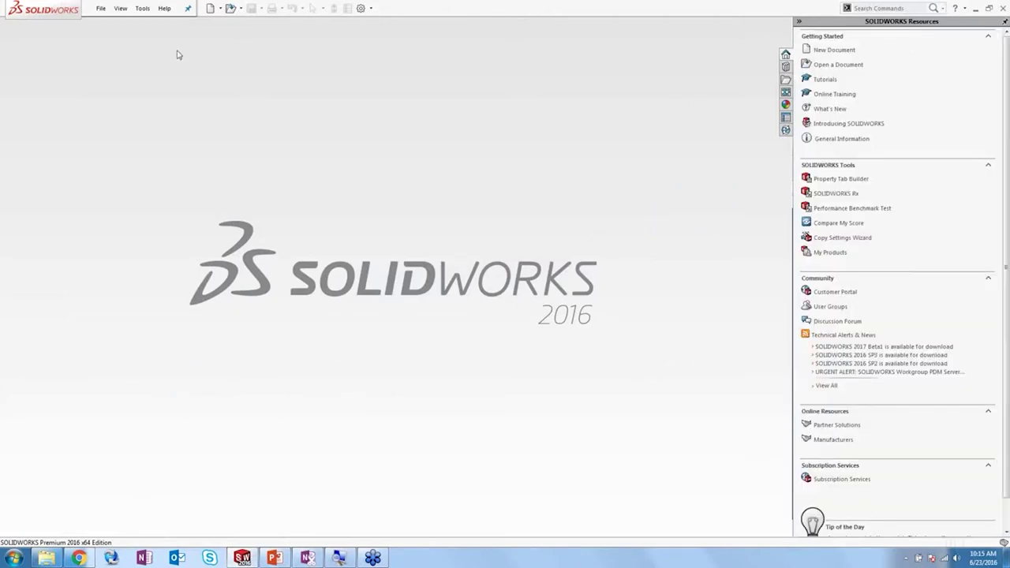
click(142, 8)
mouse_move(254, 38)
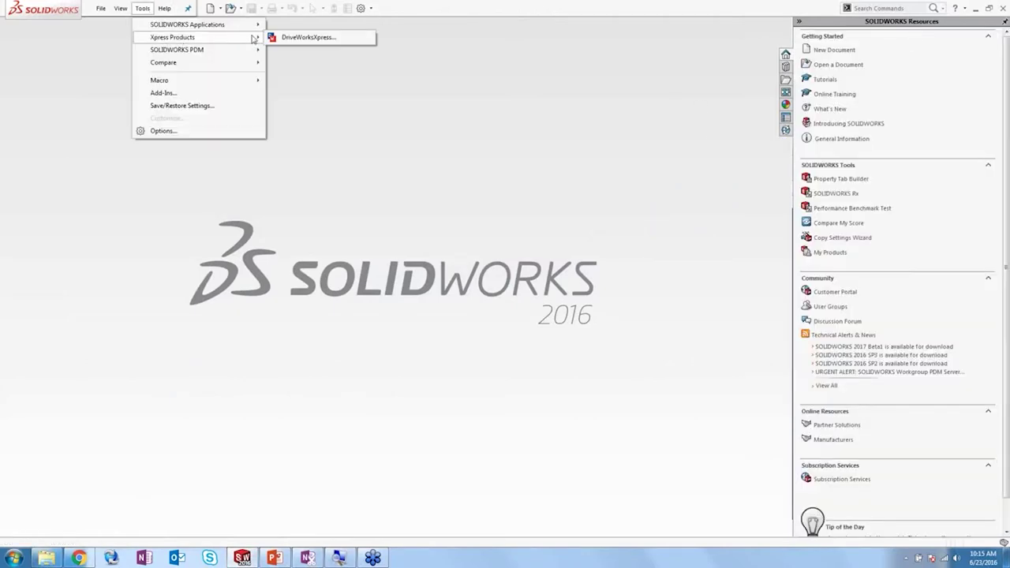
click(286, 37)
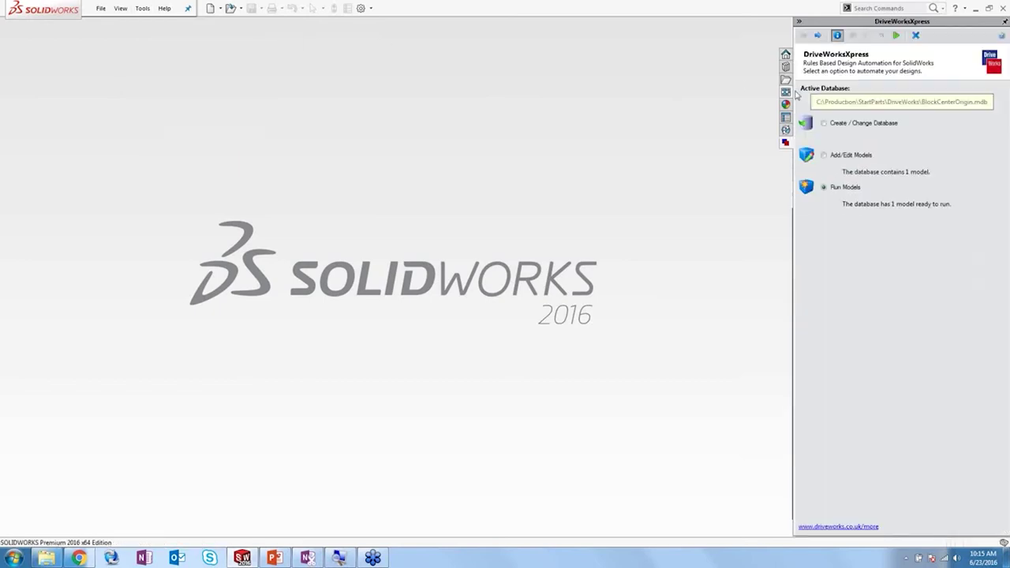
click(824, 124)
click(818, 34)
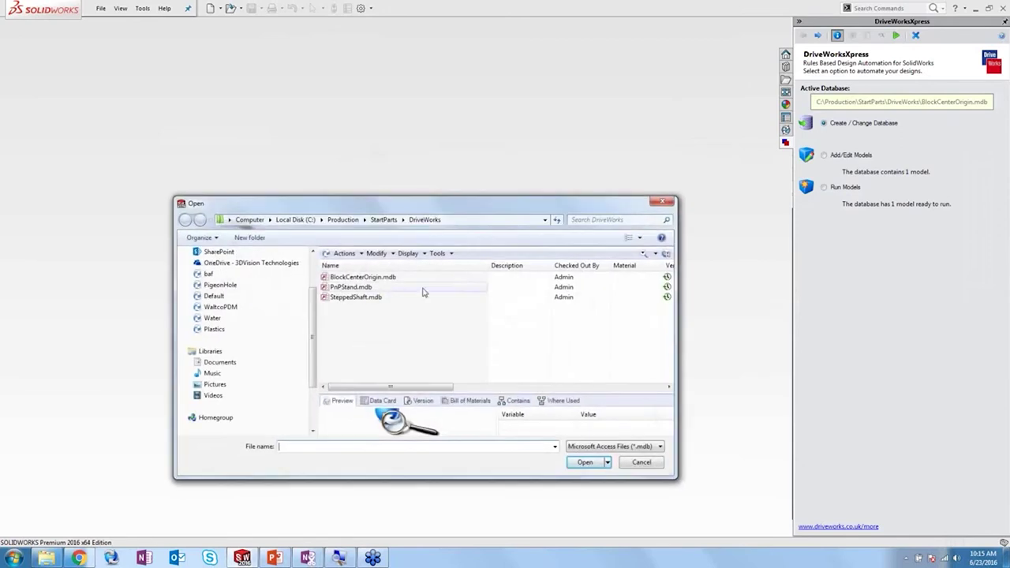
click(368, 298)
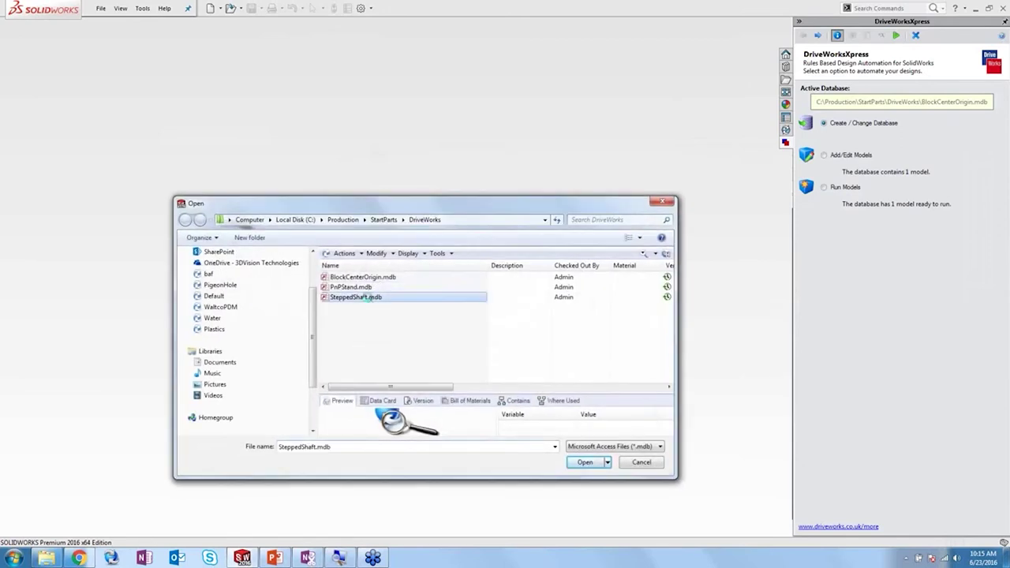
click(584, 465)
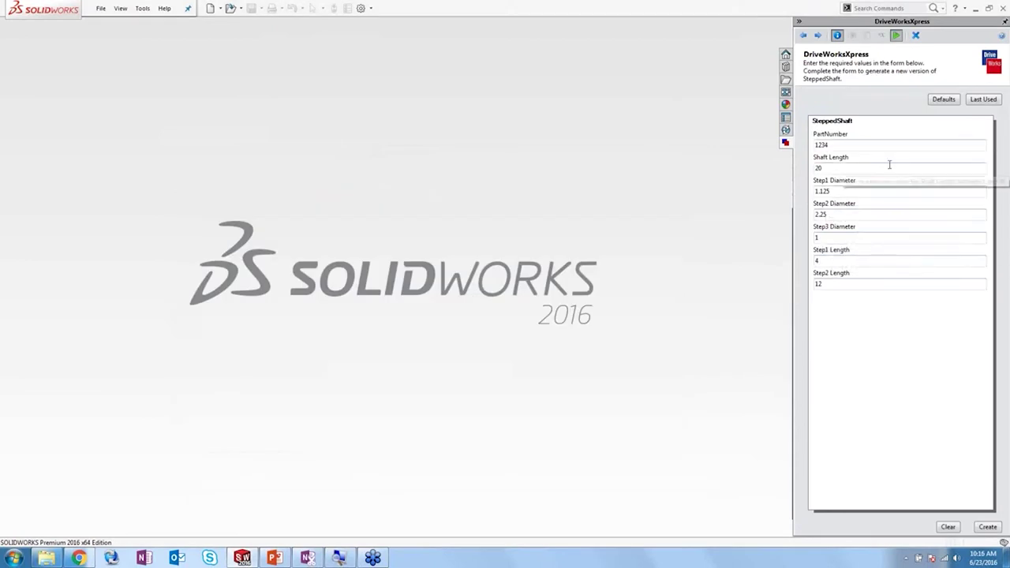
- Set Shaft Length 22, Step1 Diameter 1 and Step2 Diameter 2, then create shaft 1234
click(849, 145)
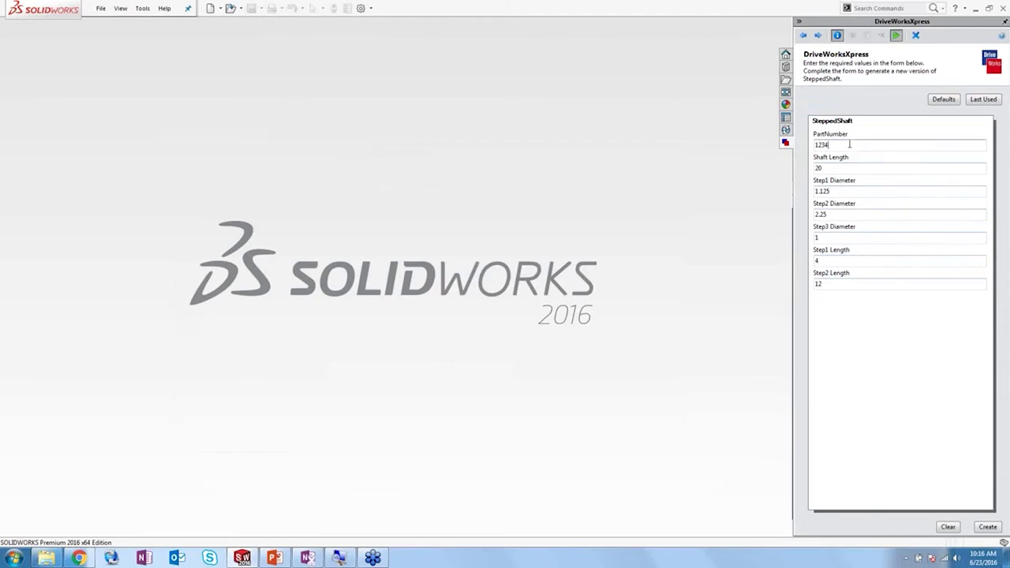
drag(824, 168, 818, 168)
text(2)
click(843, 193)
key(BackSpace)
key(BackSpace)
key(BackSpace)
key(BackSpace)
click(830, 214)
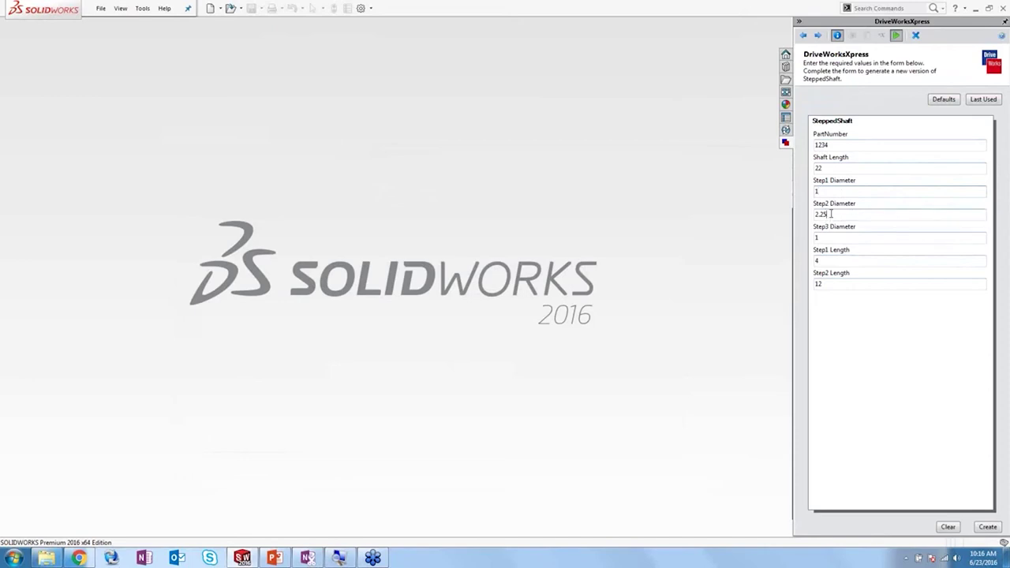
key(BackSpace)
key(BackSpace)
key(BackSpace)
key(Tab)
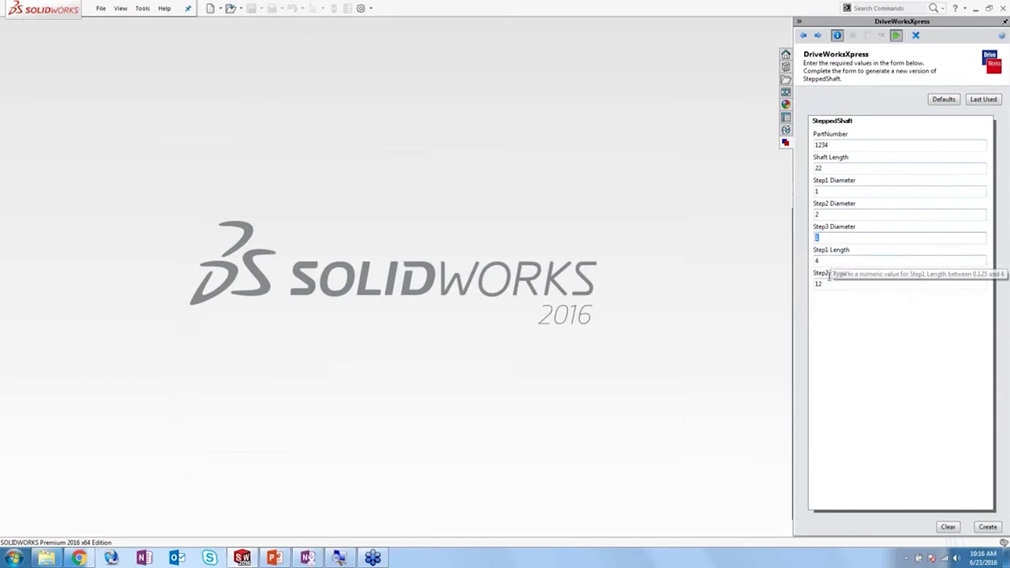
click(993, 527)
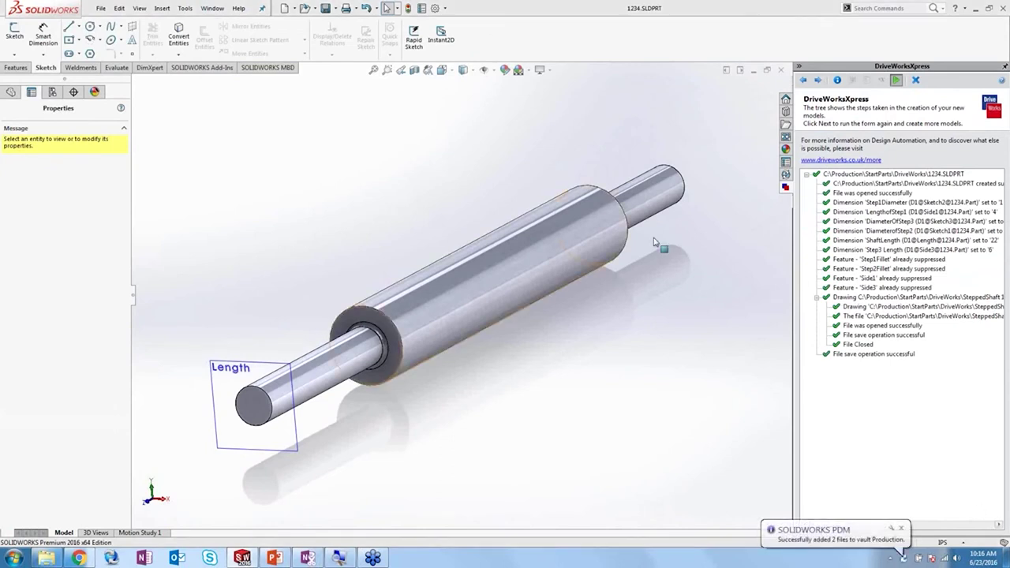
- Display the shaft's ⌀2.00 middle section and ⌀1.00 end step diameters
click(525, 246)
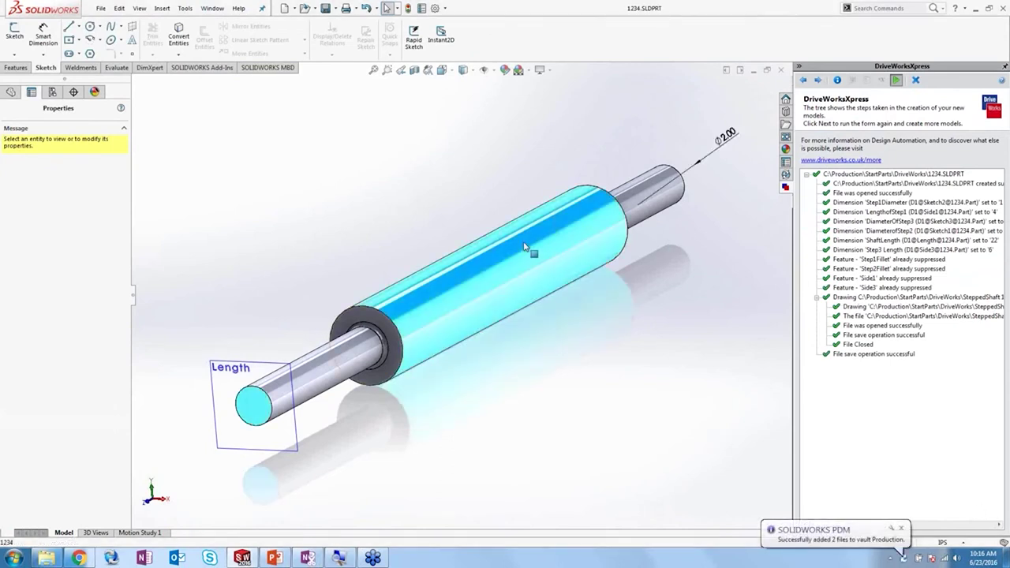
click(669, 194)
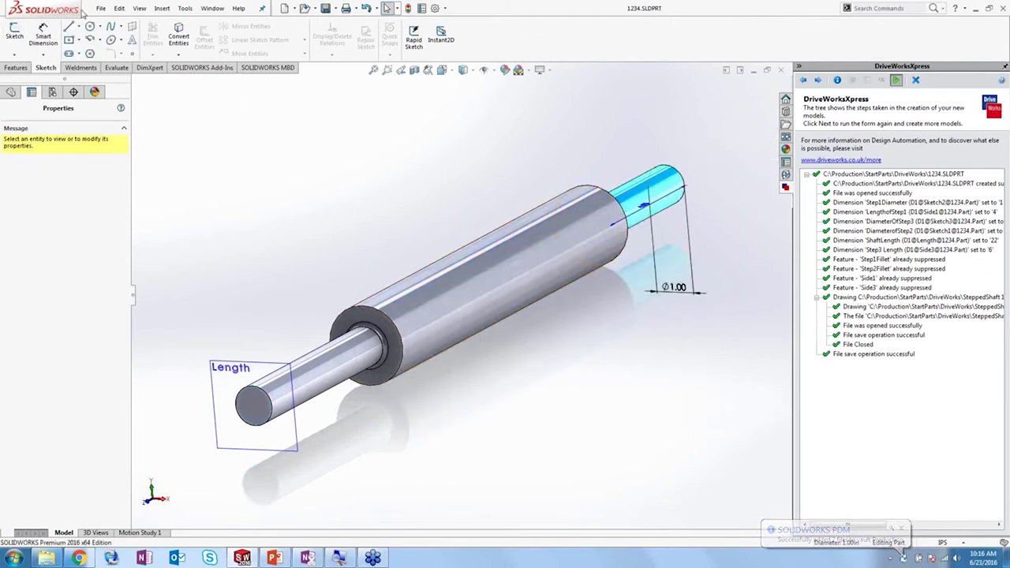
click(101, 8)
- Open the recent SteppedShaft 1234 drawing, close it without saving, then close the 1234 part
mouse_move(209, 52)
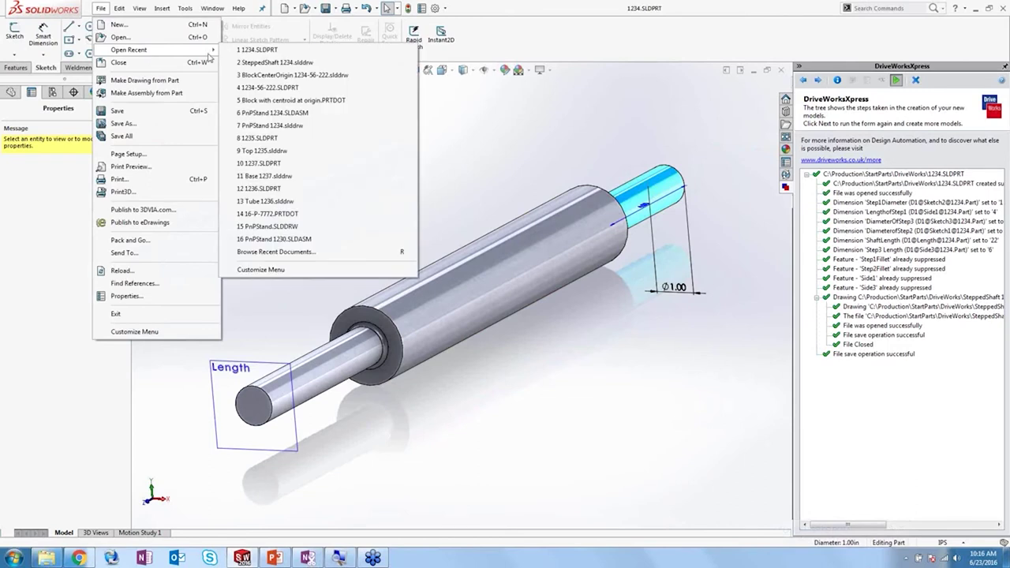
click(266, 63)
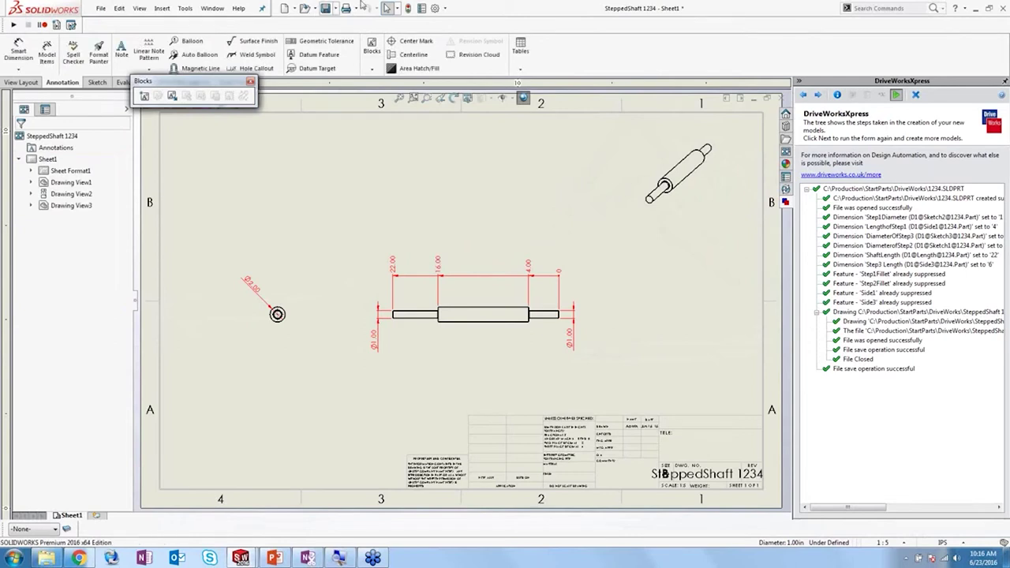
click(780, 98)
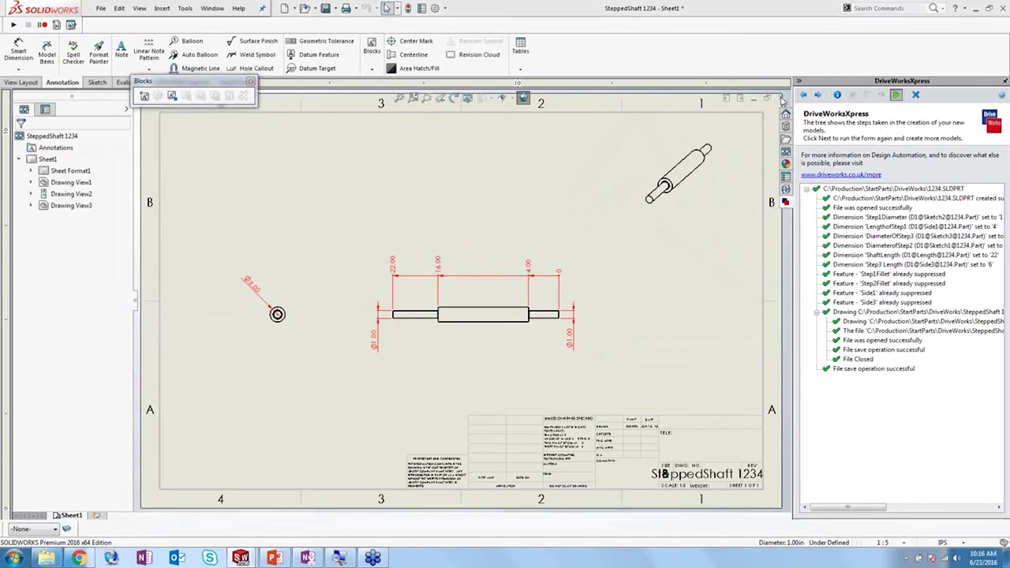
click(520, 295)
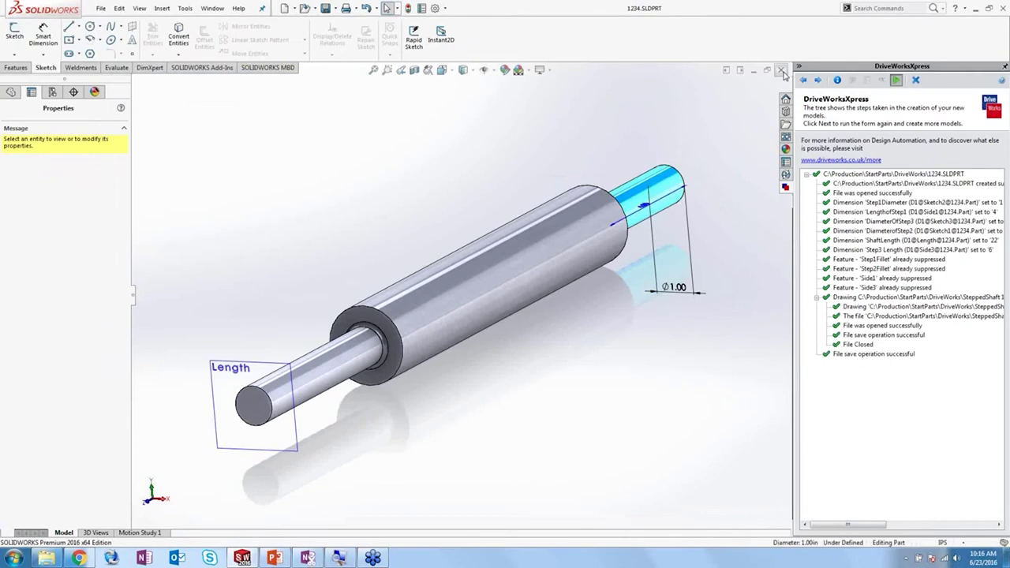
click(780, 70)
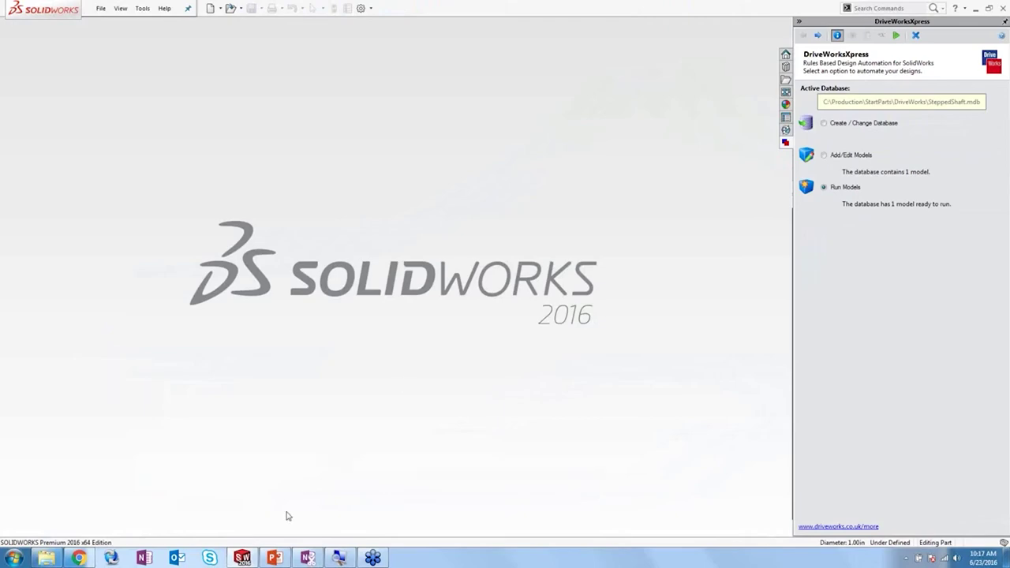
- Scroll PowerPoint from the Stepped Shaft slide to the Cylinder Stand slide, then return to SOLIDWORKS
click(277, 559)
scroll(93, 523, down, 2)
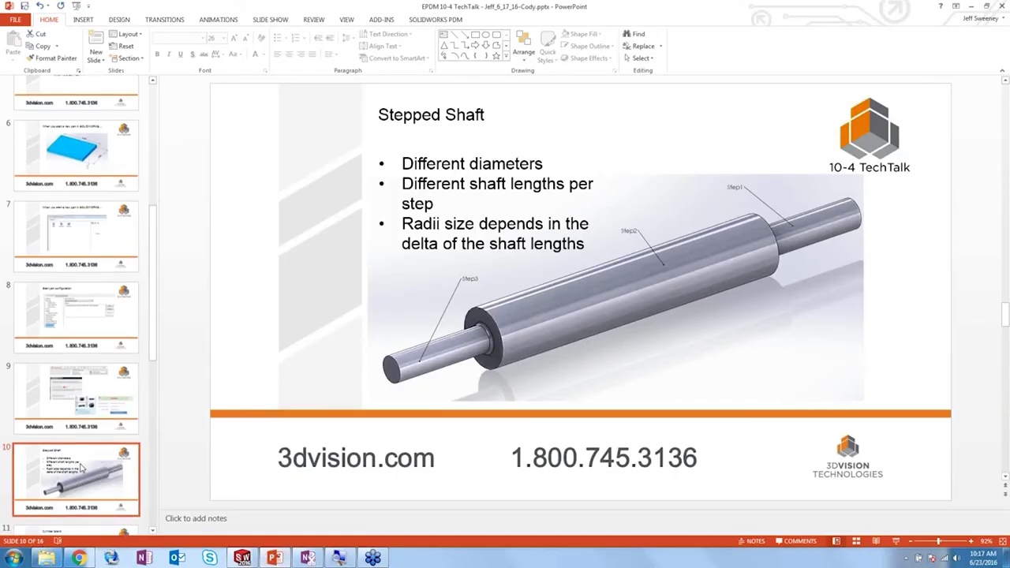
scroll(92, 523, down, 2)
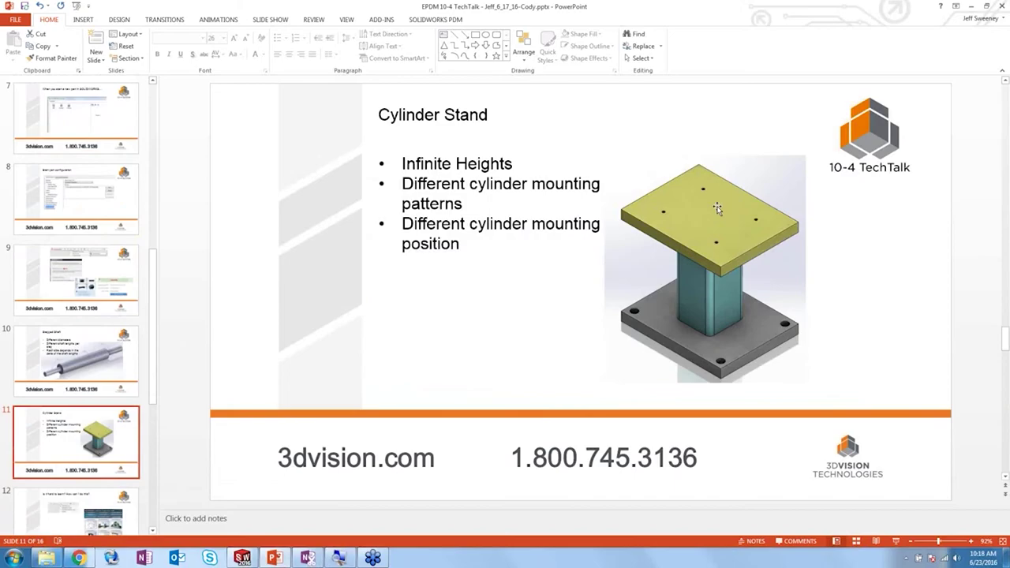
click(243, 559)
- Reopen DriveWorksXpress and switch its active database to PnPStand.mdb to load the stand form
click(914, 41)
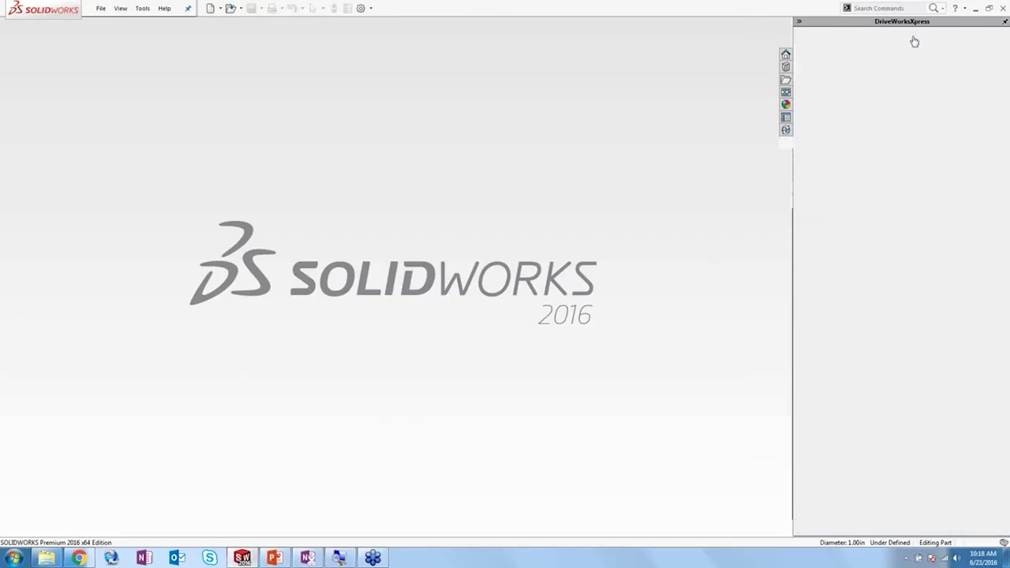
click(142, 8)
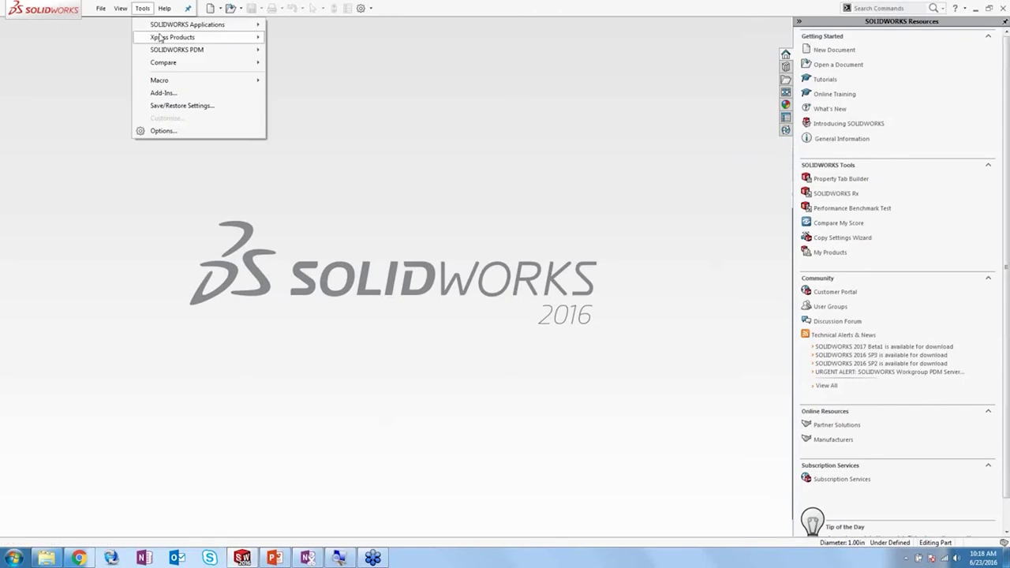
mouse_move(160, 37)
click(290, 40)
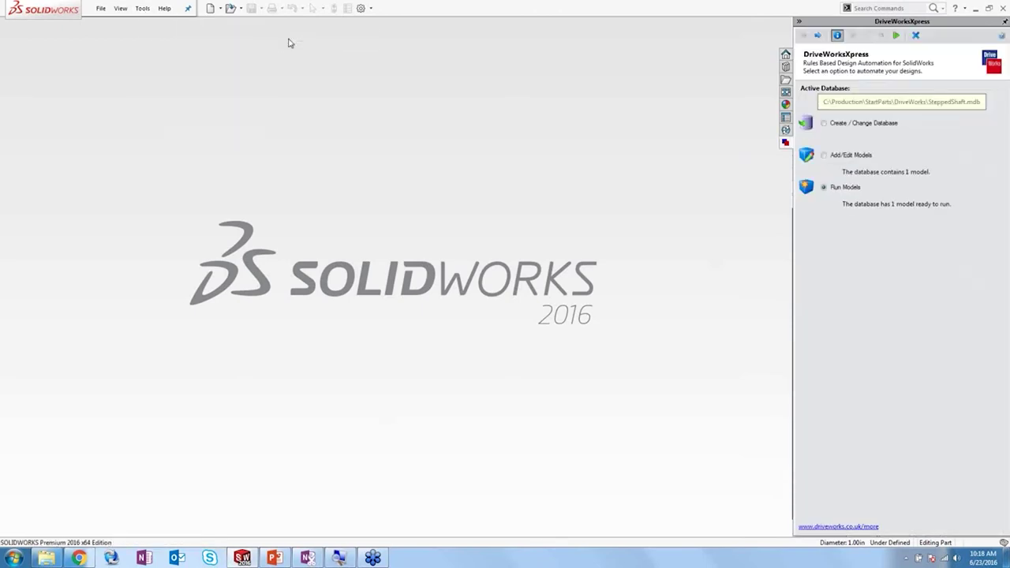
click(824, 123)
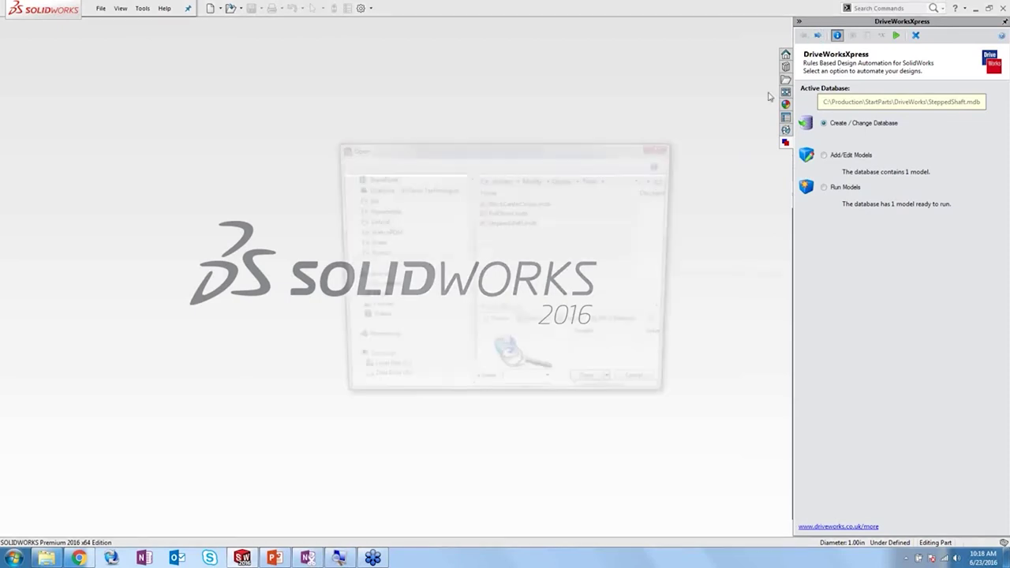
click(356, 287)
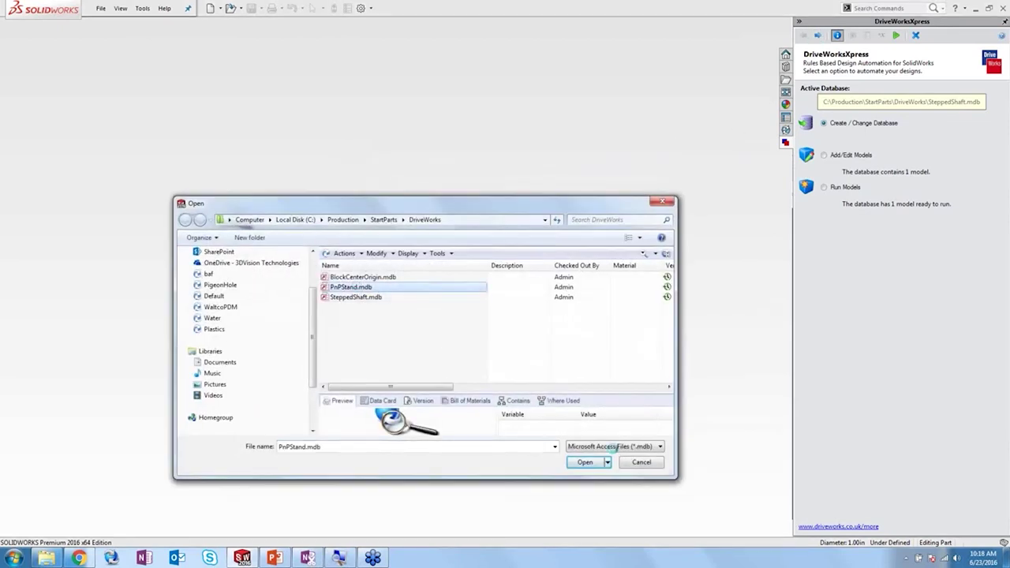
click(598, 463)
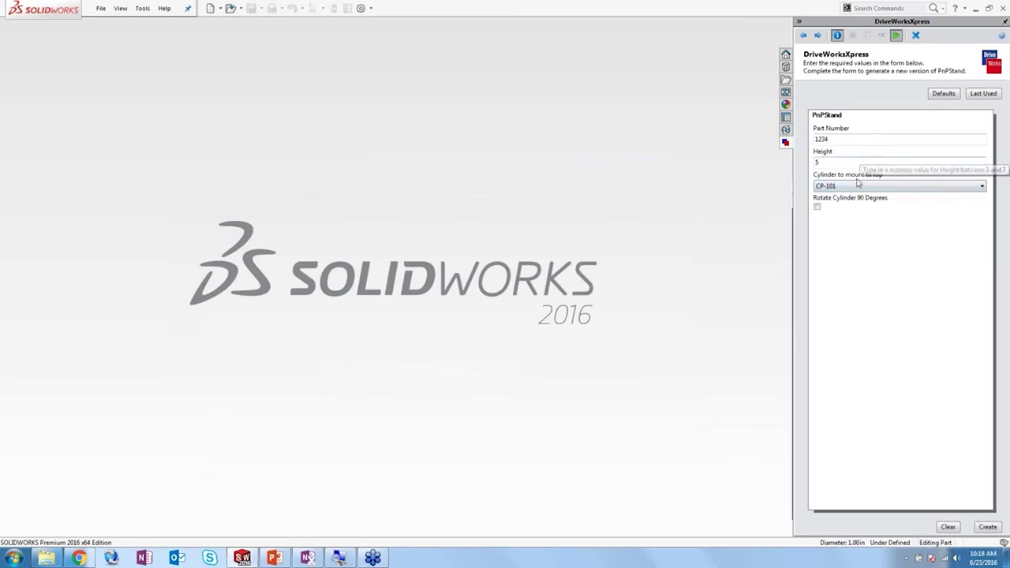
- Set Height to 3.0625, choose CP-201 as the top cylinder, and create the stand models
click(830, 162)
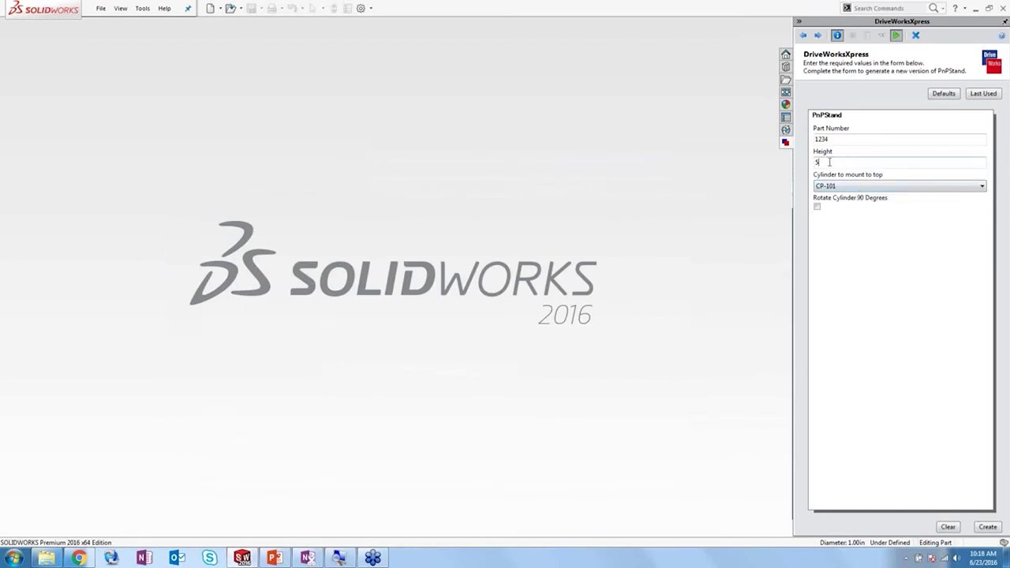
key(BackSpace)
text(3.0625)
click(862, 186)
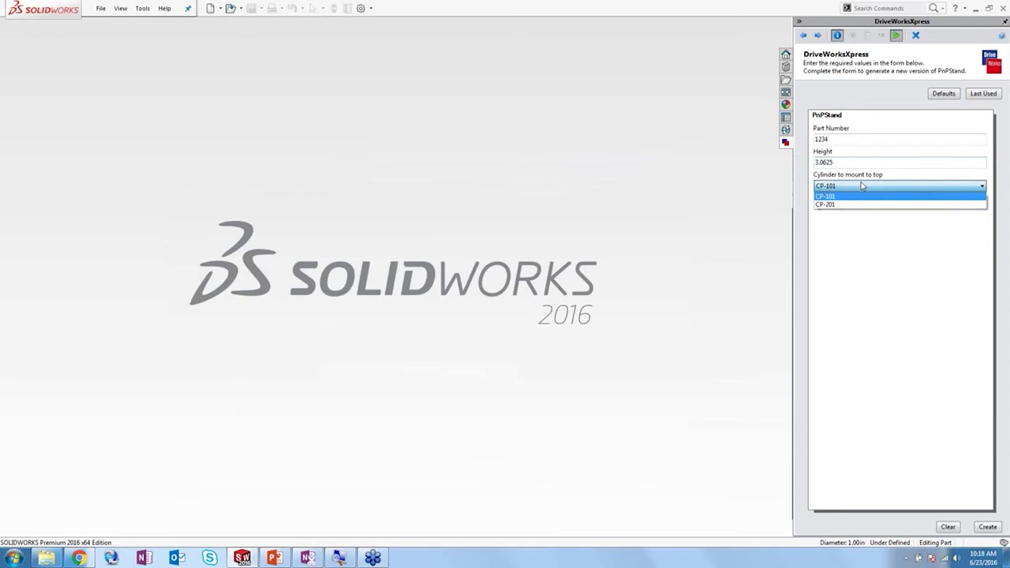
click(844, 205)
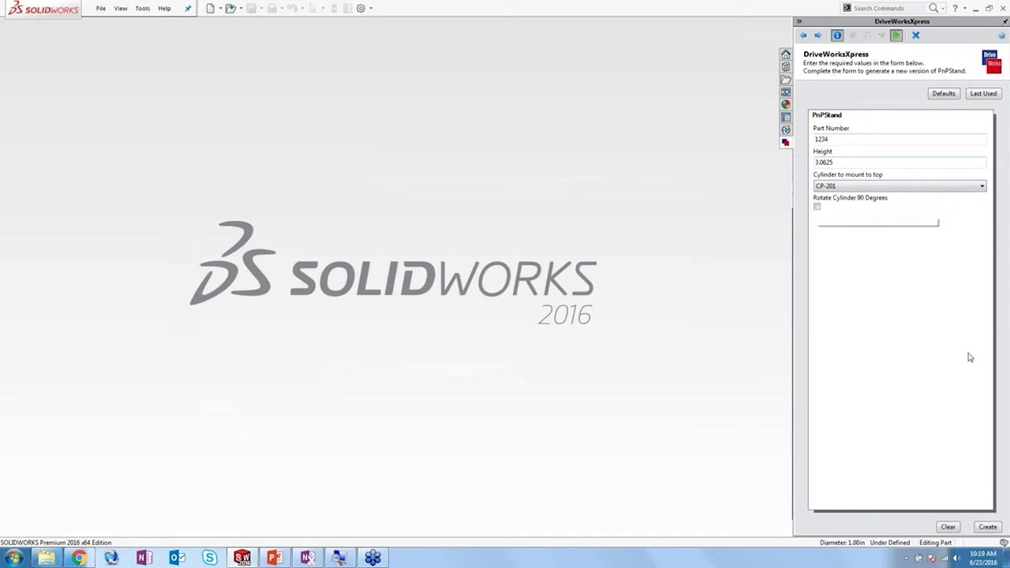
click(995, 529)
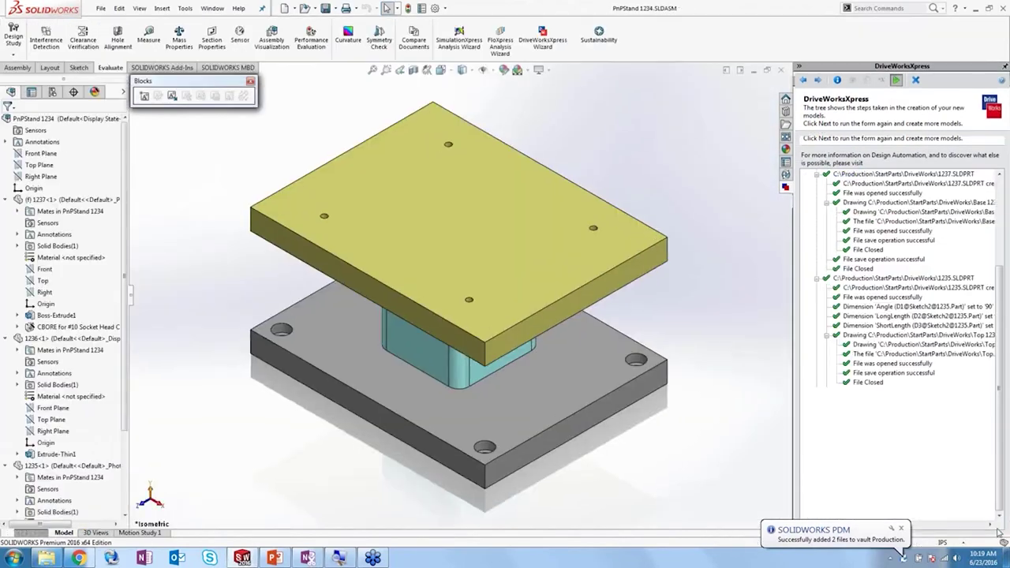
- Let the PnPStand 1234 assembly finish generating, then bring up the File menu
click(101, 8)
- Open the recent PnPStand 1234 drawing and zoom into its views
mouse_move(130, 50)
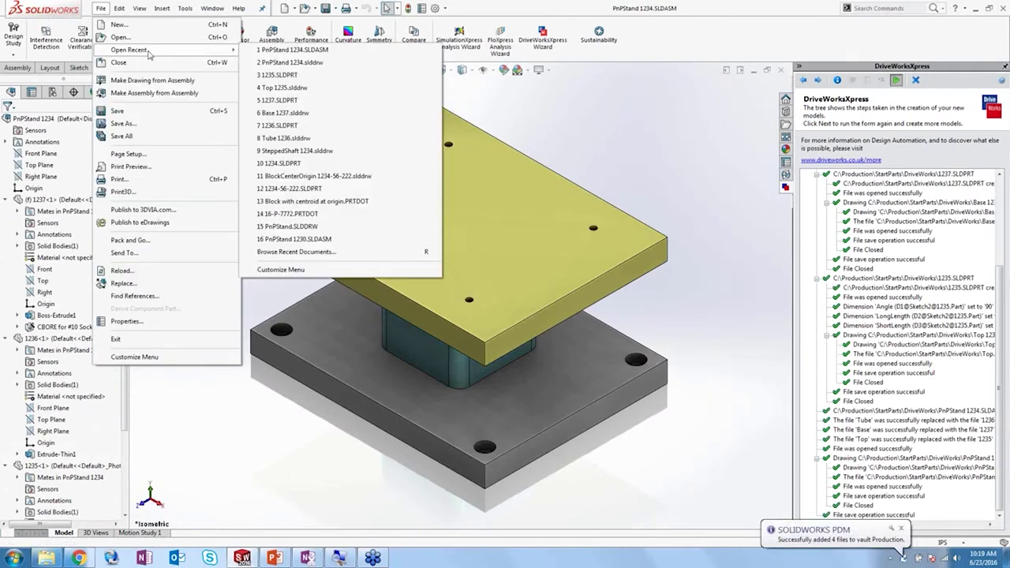
click(278, 63)
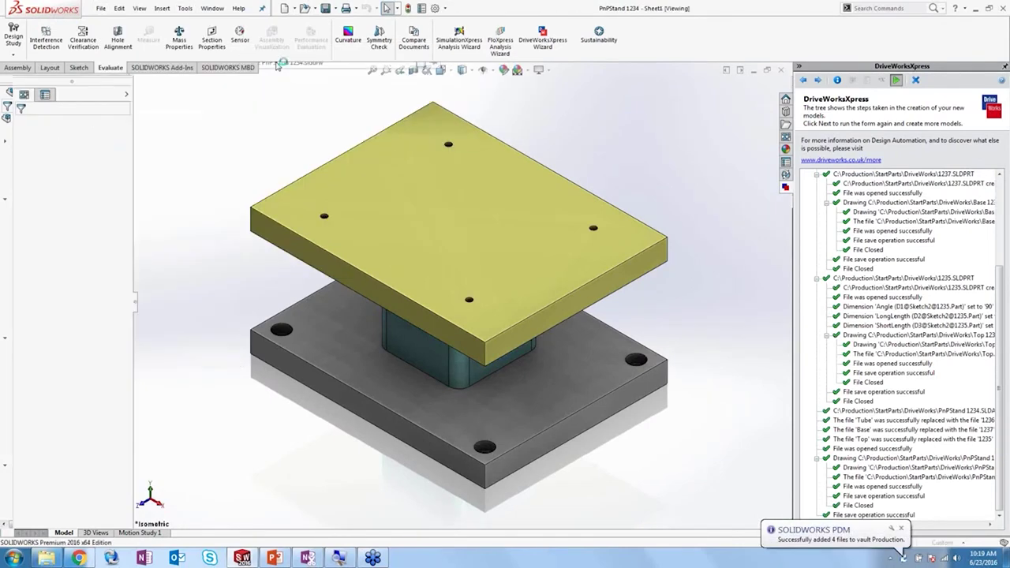
scroll(407, 398, down, 4)
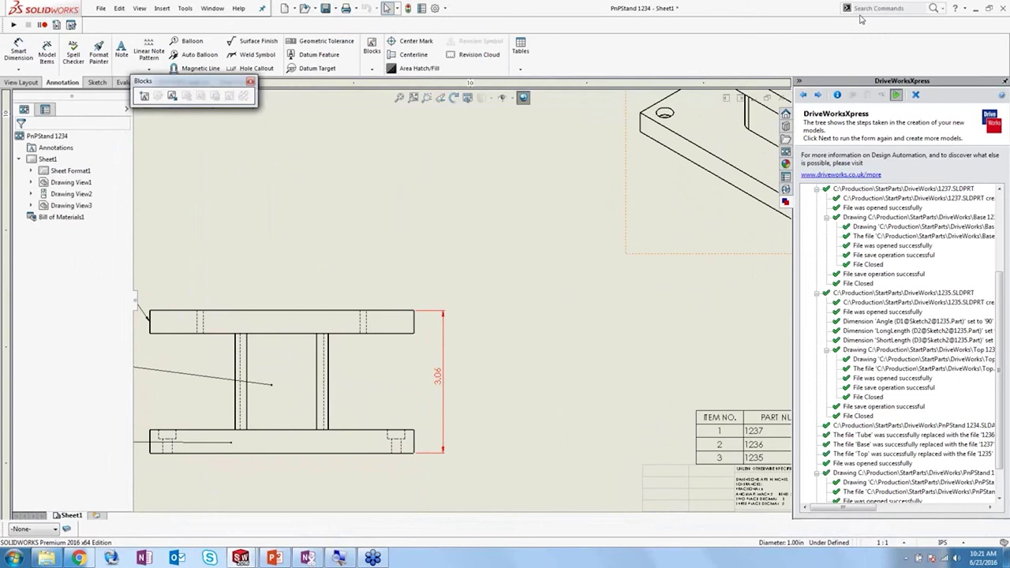
- Show the PowerPoint presentation, then return to the SOLIDWORKS start screen
key(alt+Tab)
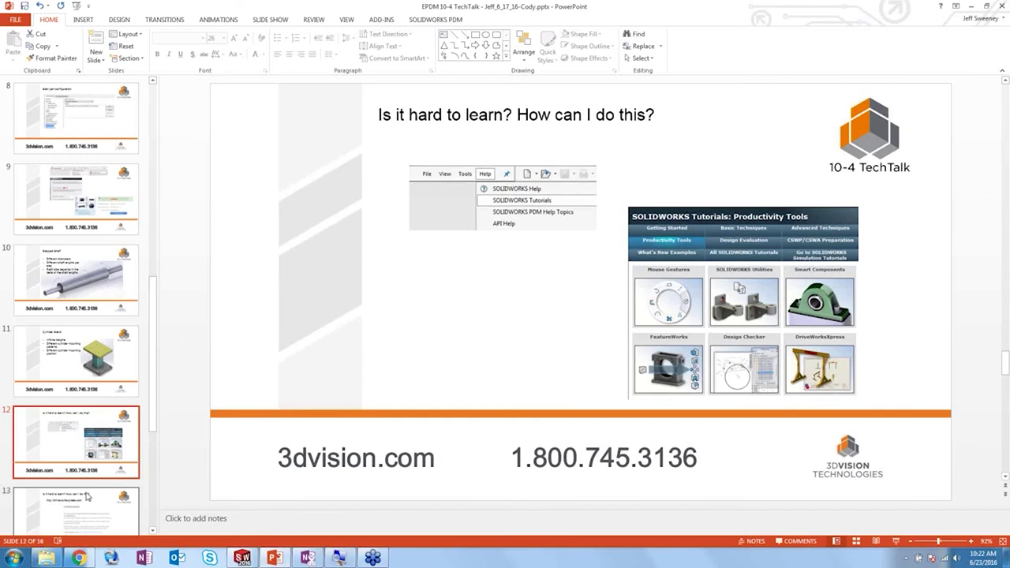
click(243, 559)
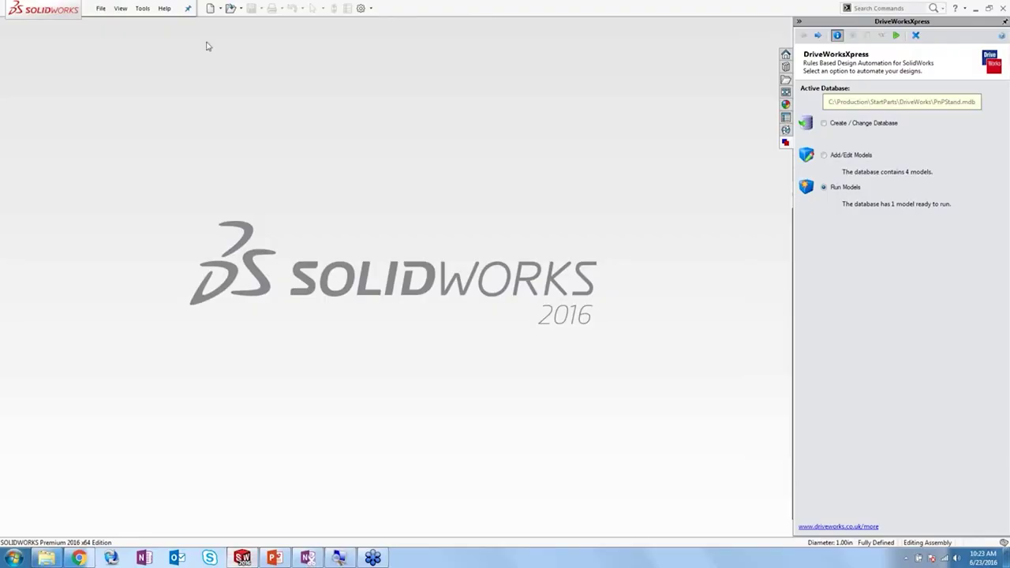
click(165, 9)
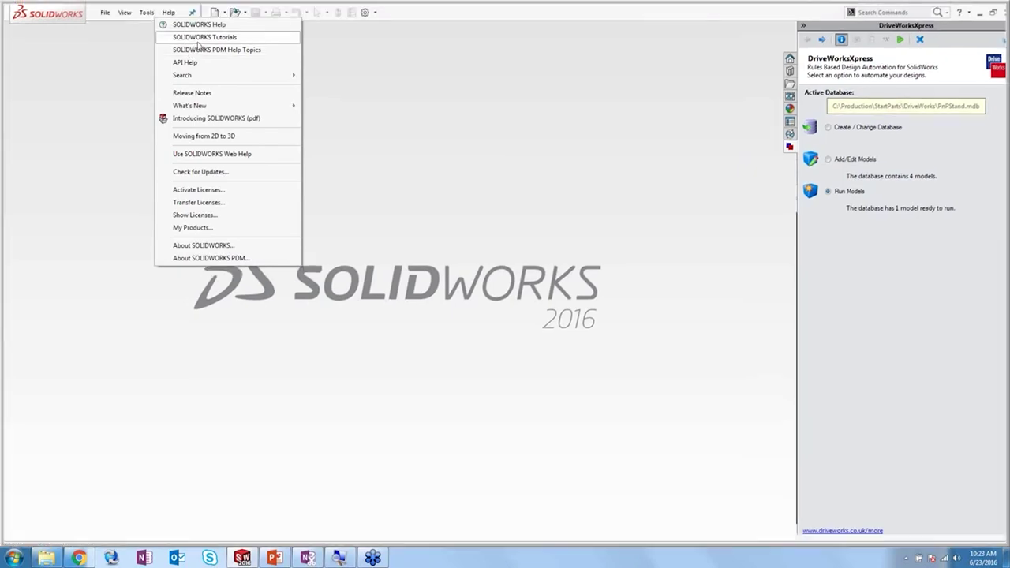
- Open the DriveWorksXpress tutorial from Productivity Tools in SOLIDWORKS Tutorials
click(193, 37)
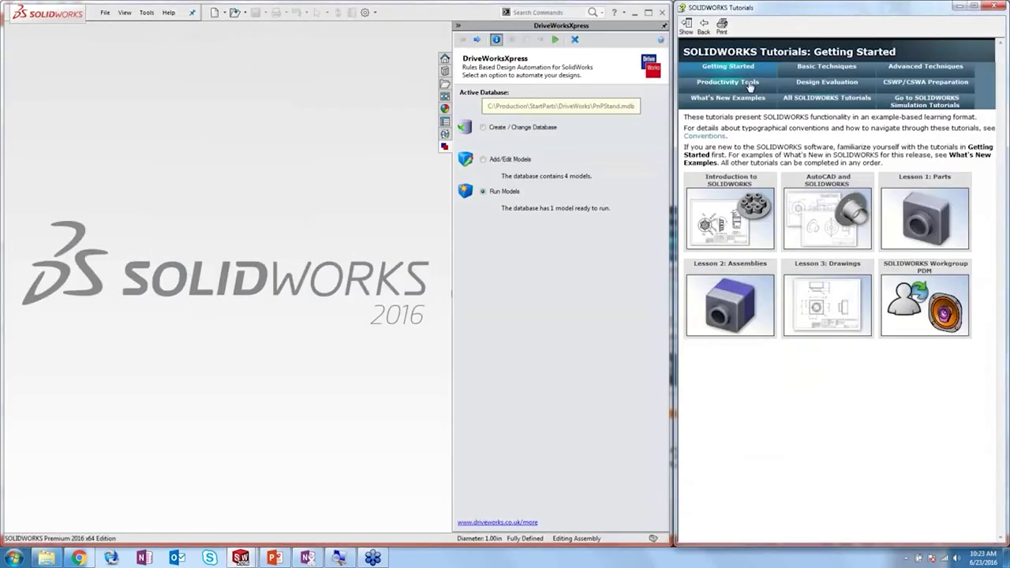
click(749, 85)
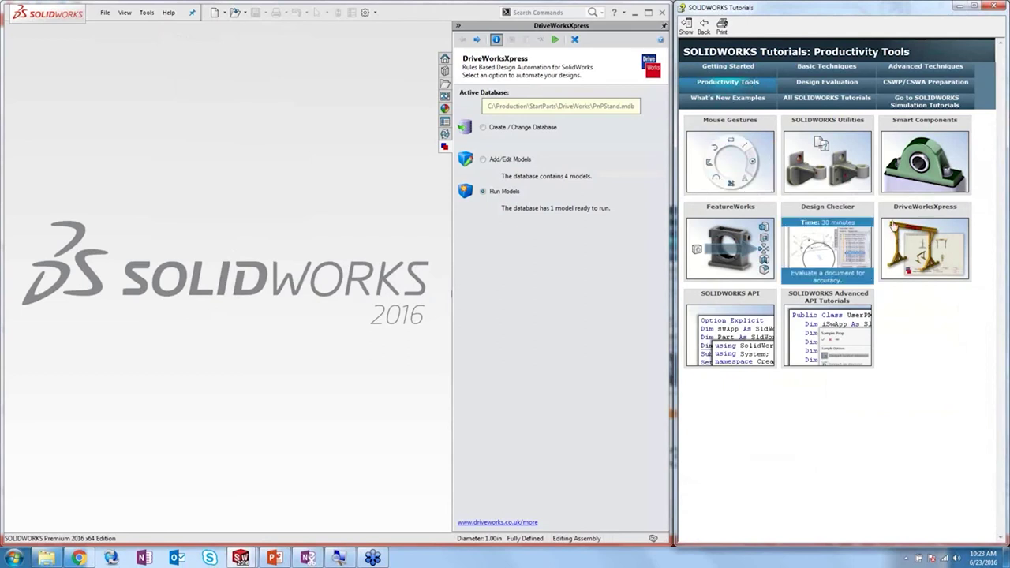
mouse_move(918, 227)
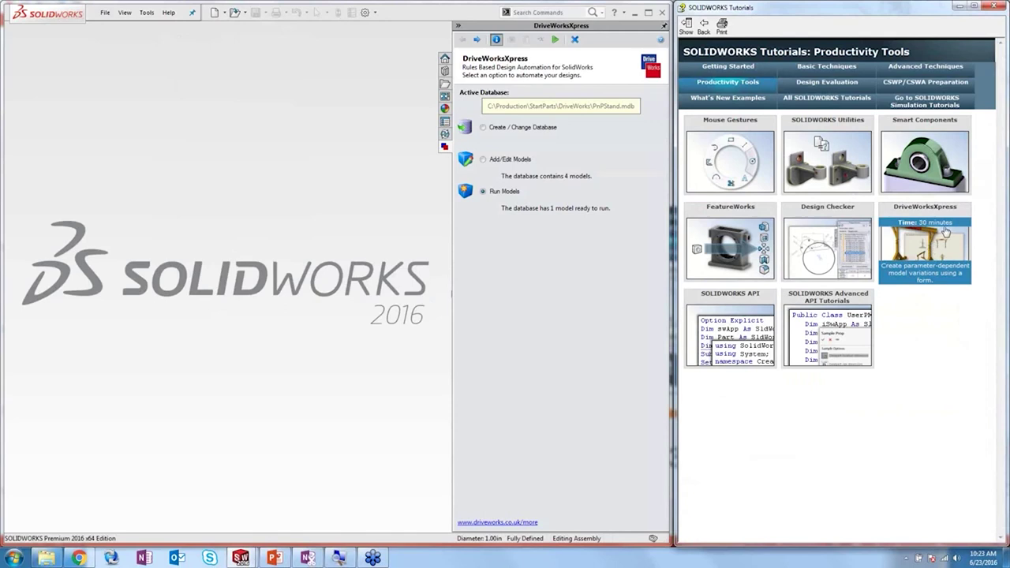
click(946, 230)
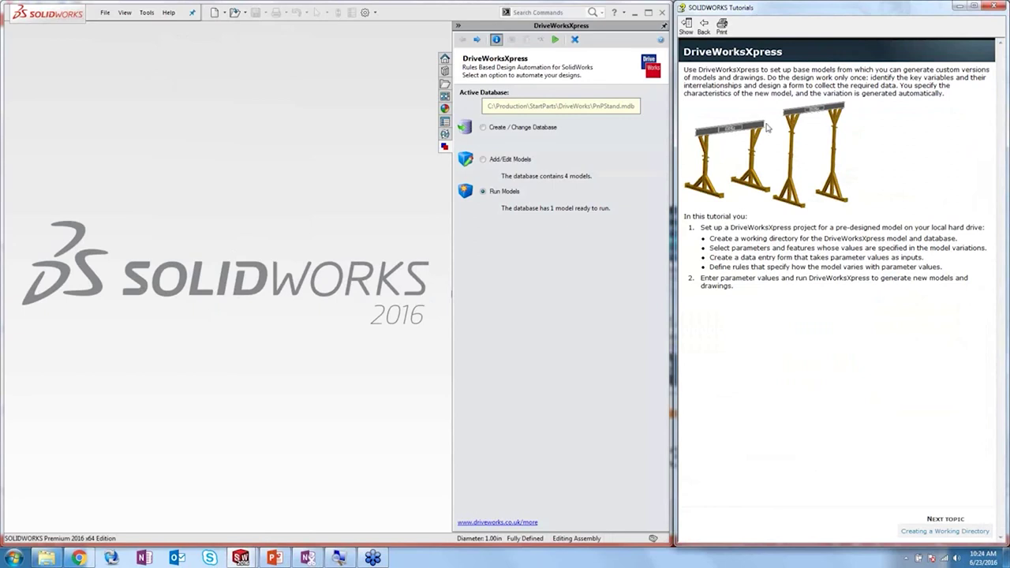
- Show the DriveWorksXpress product page in Chrome, scrolled to the Get Started button
click(79, 558)
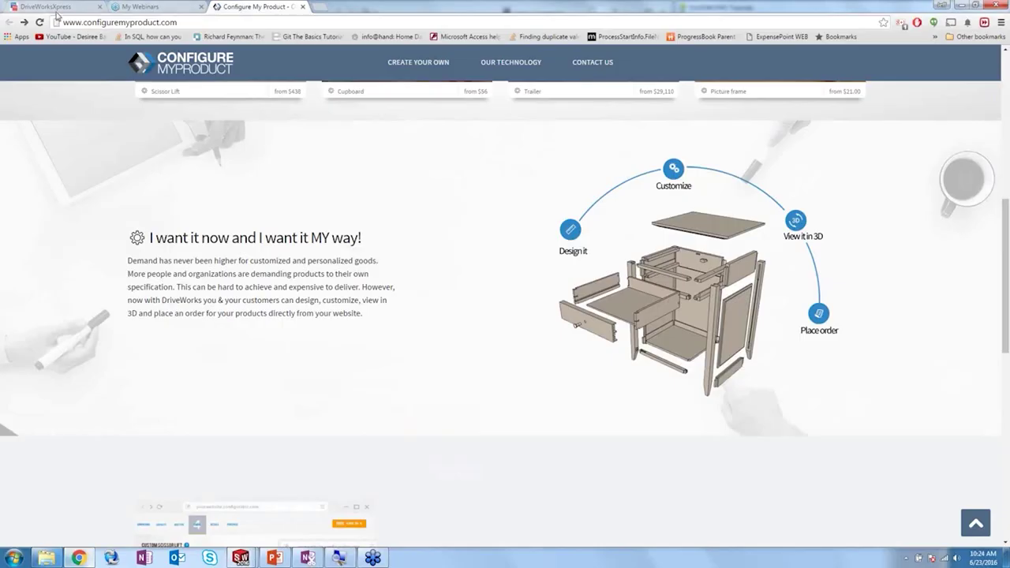
click(59, 8)
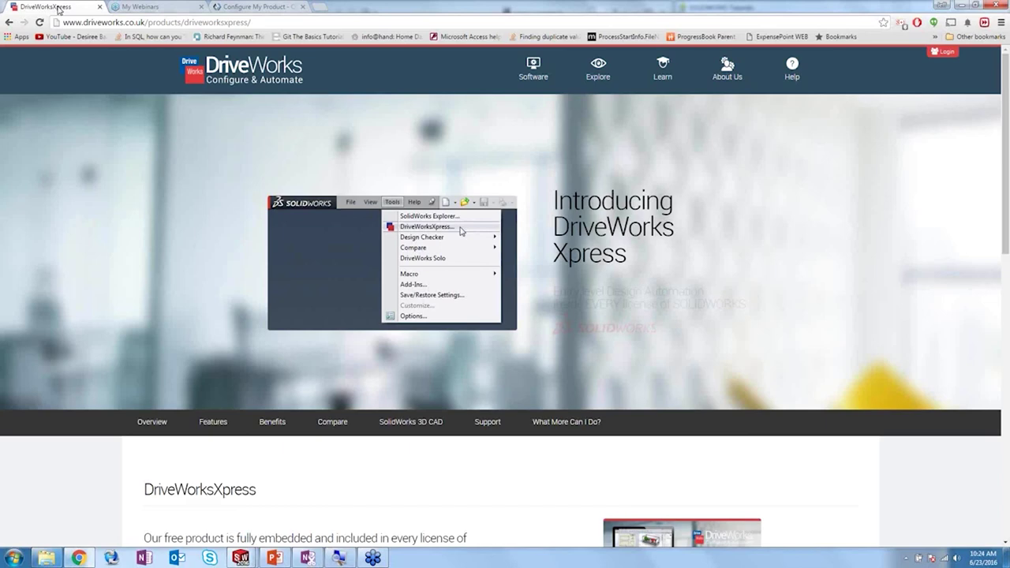
scroll(187, 171, down, 3)
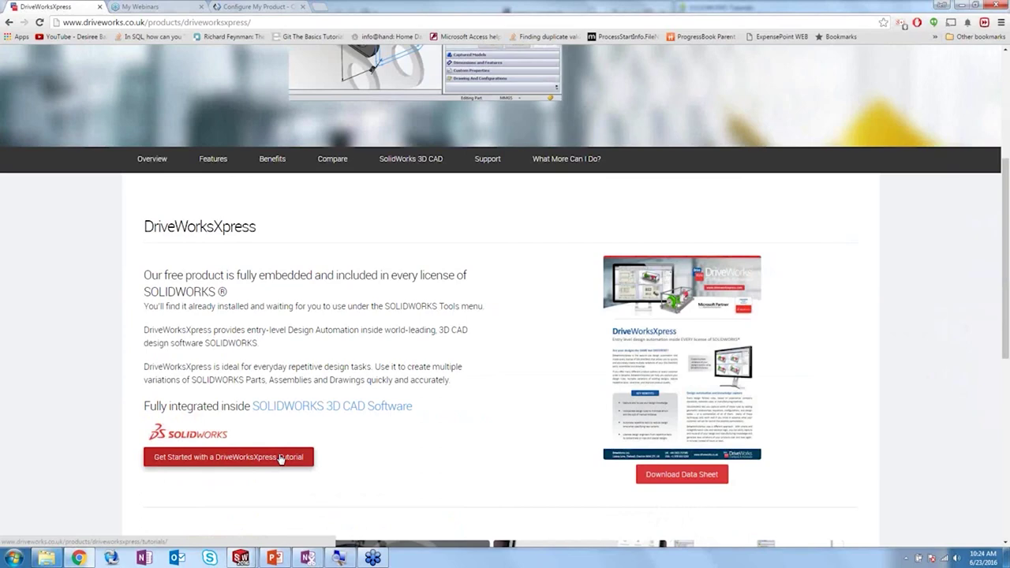
- Open the DriveWorksXpress Tutorials page and scroll to the Scissor Lift and Shelving tutorials
click(280, 457)
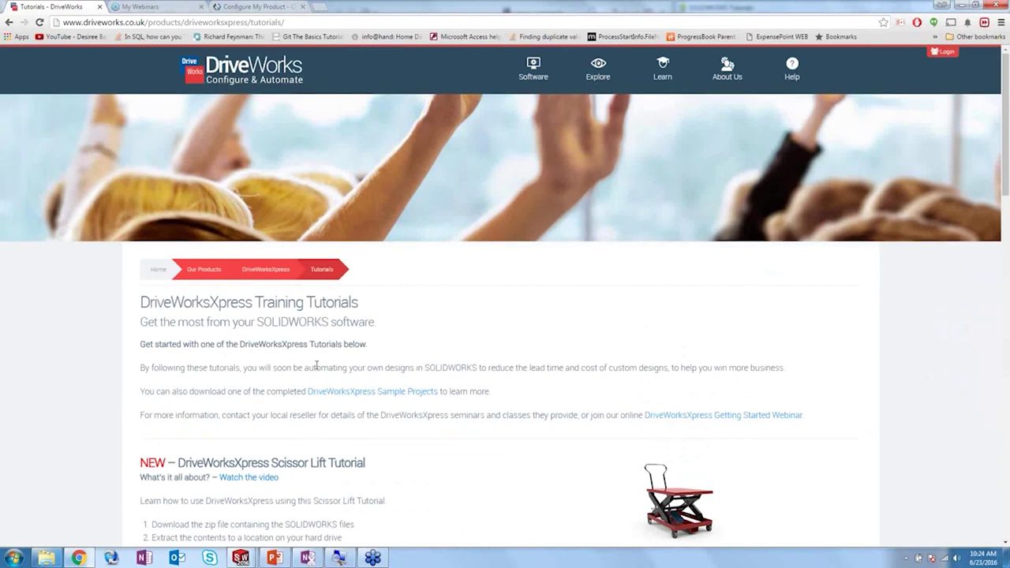
scroll(317, 364, down, 2)
scroll(316, 365, down, 2)
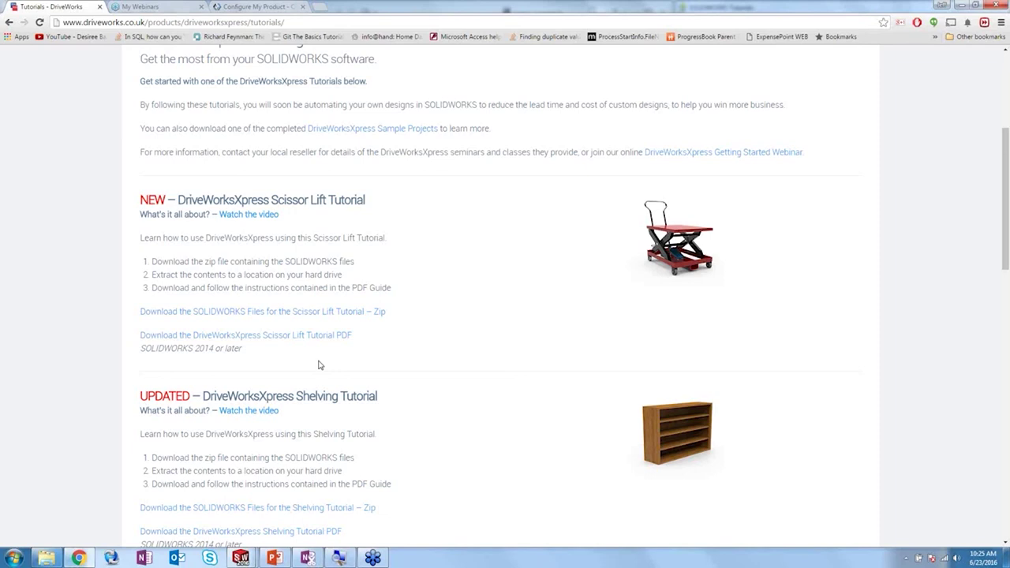
- Return to PowerPoint and go to slide 15, the DriveWorks Product Matrix
click(278, 505)
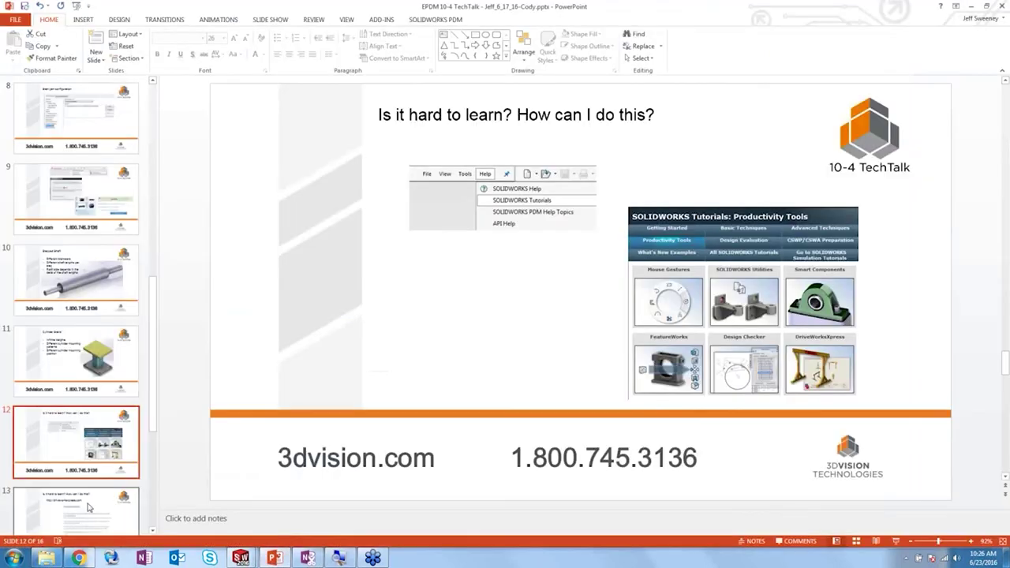
click(89, 506)
scroll(89, 507, down, 3)
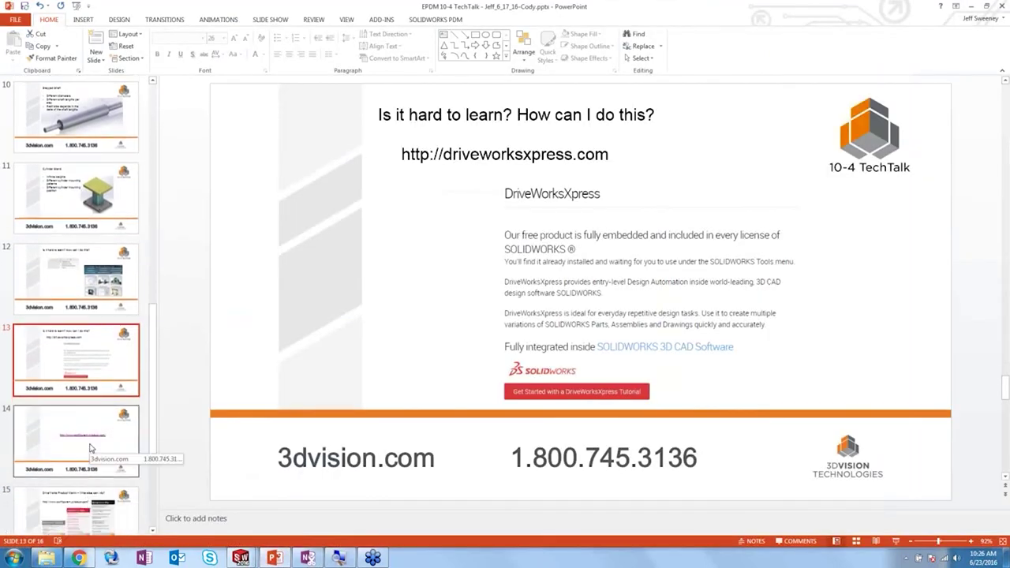
click(89, 493)
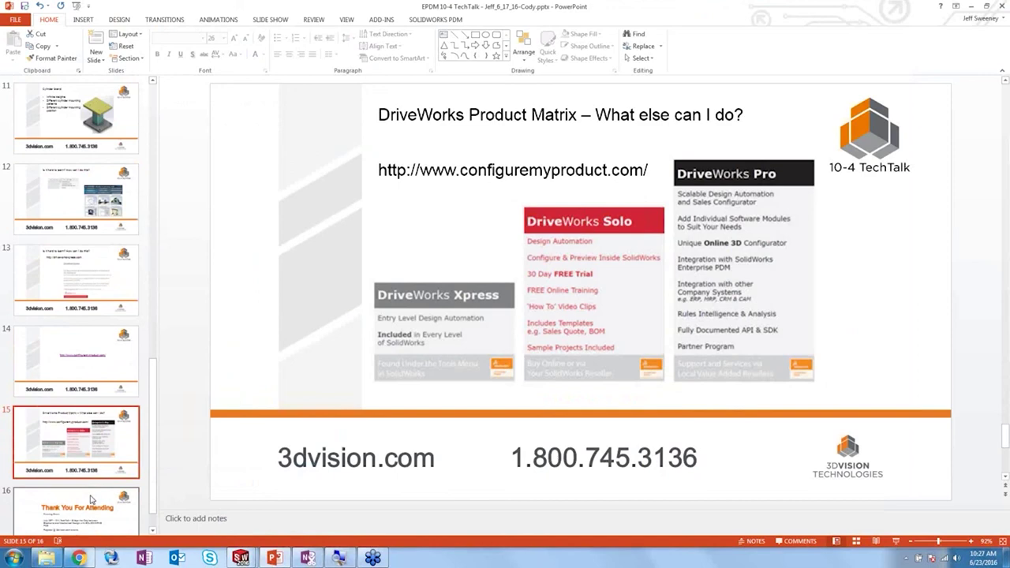
- After discussing Xpress, Solo and Pro, advance to slide 16, Thank You For Attending
click(90, 499)
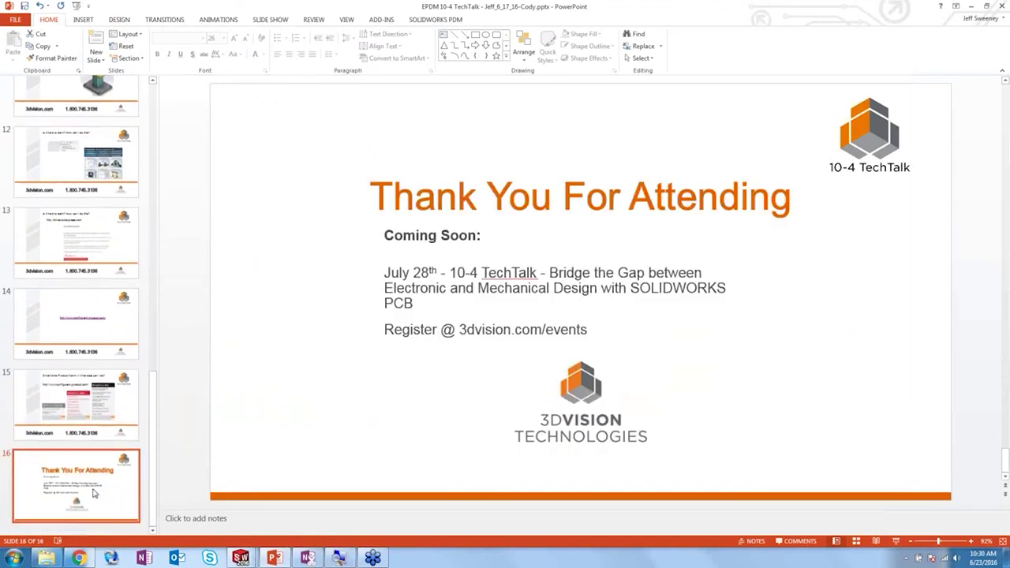